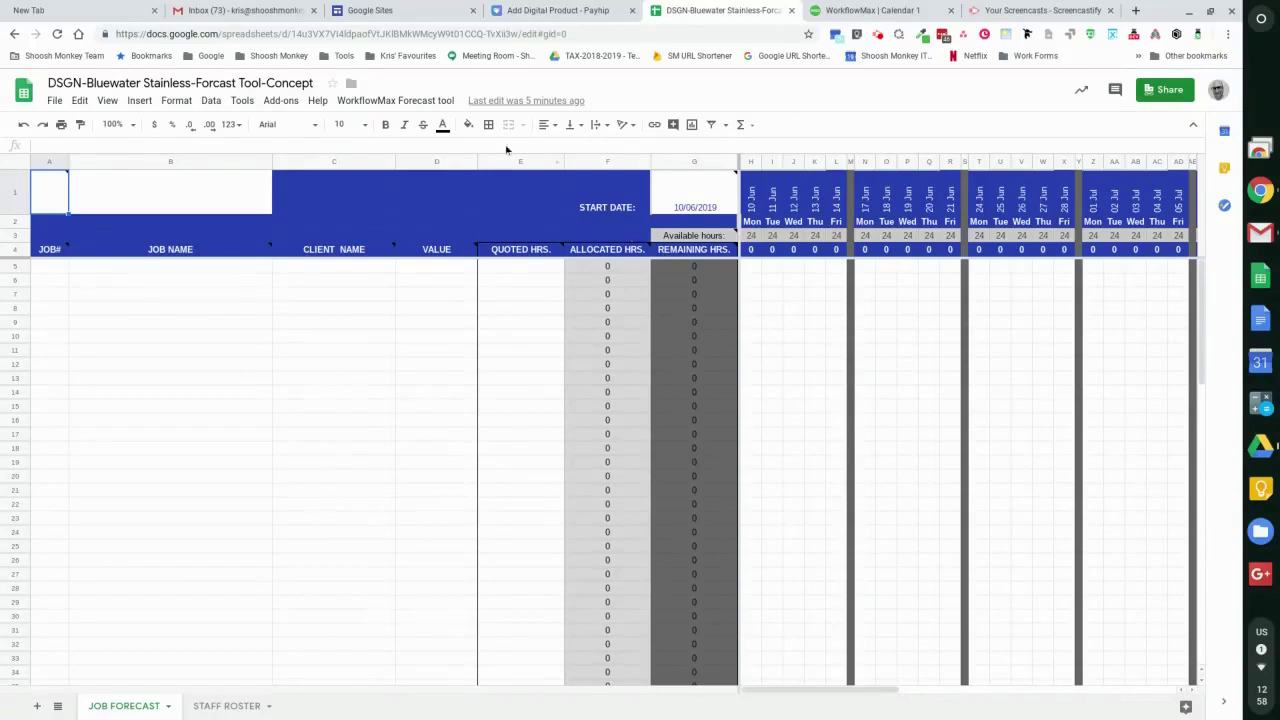
Launch the forecast tool's Setup Wizard and continue its authorization request with the listed Google account.
left_click(416, 104)
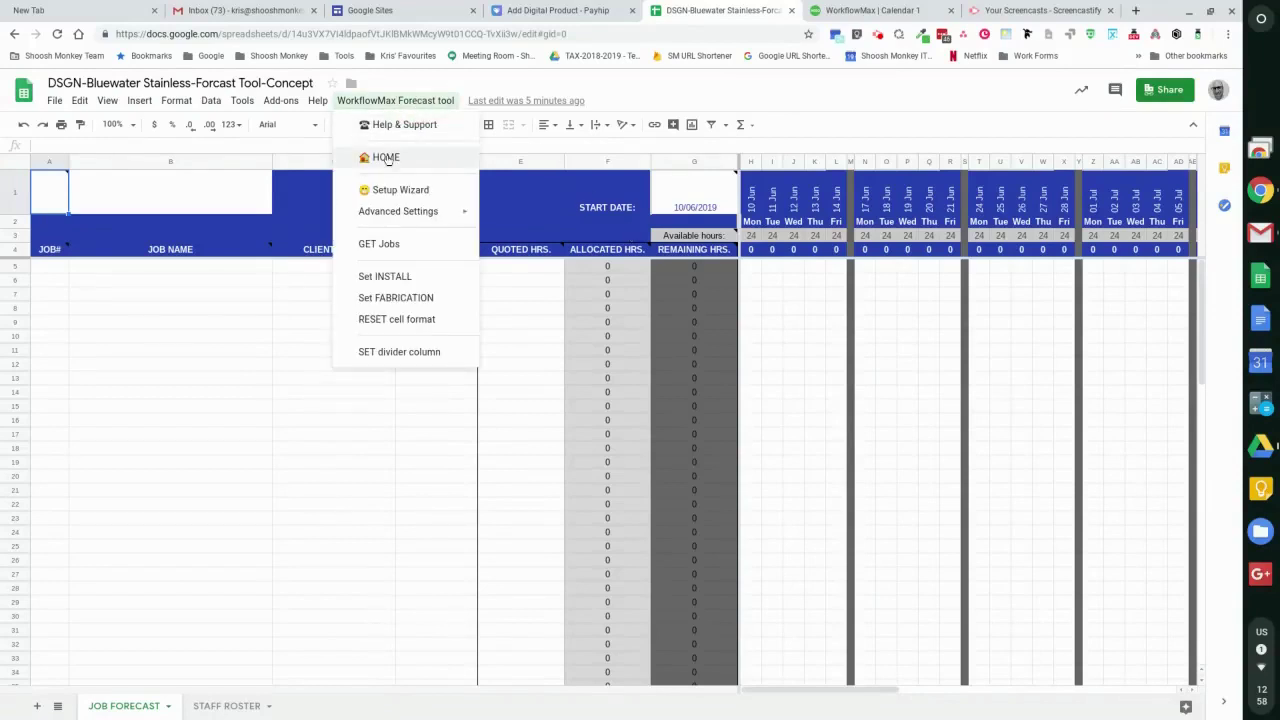
left_click(426, 193)
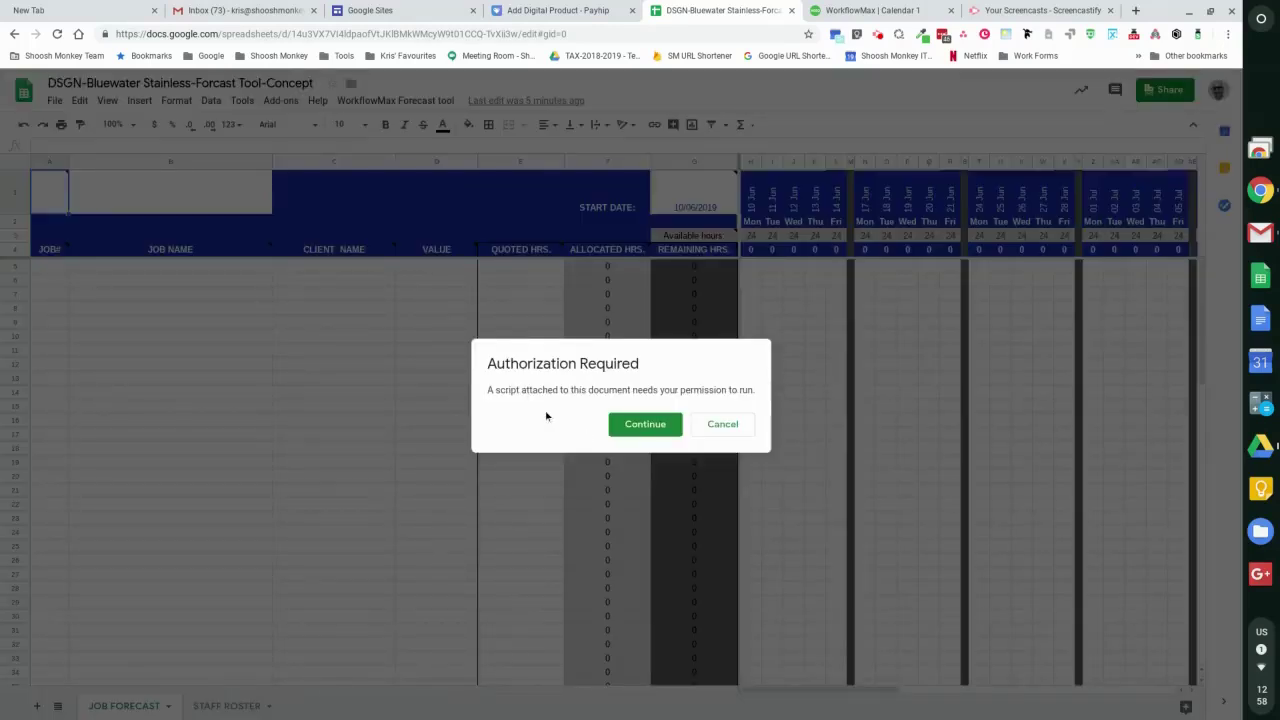
left_click(646, 425)
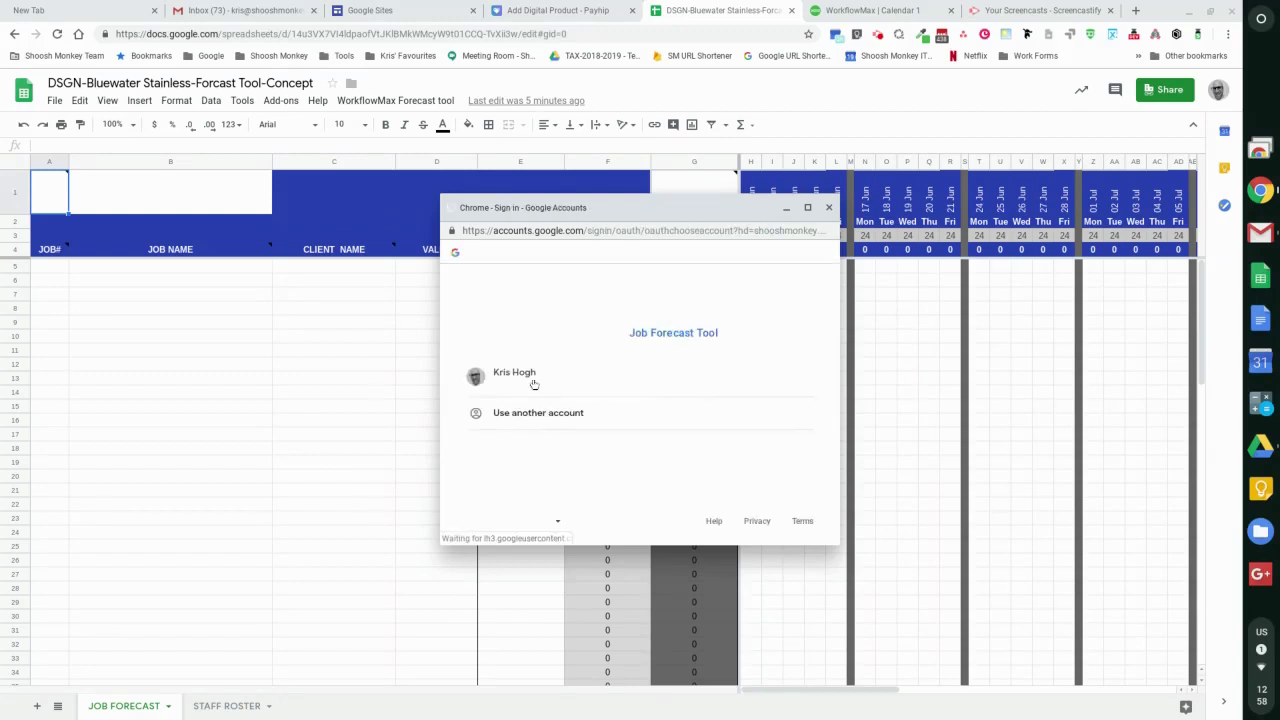
left_click(557, 384)
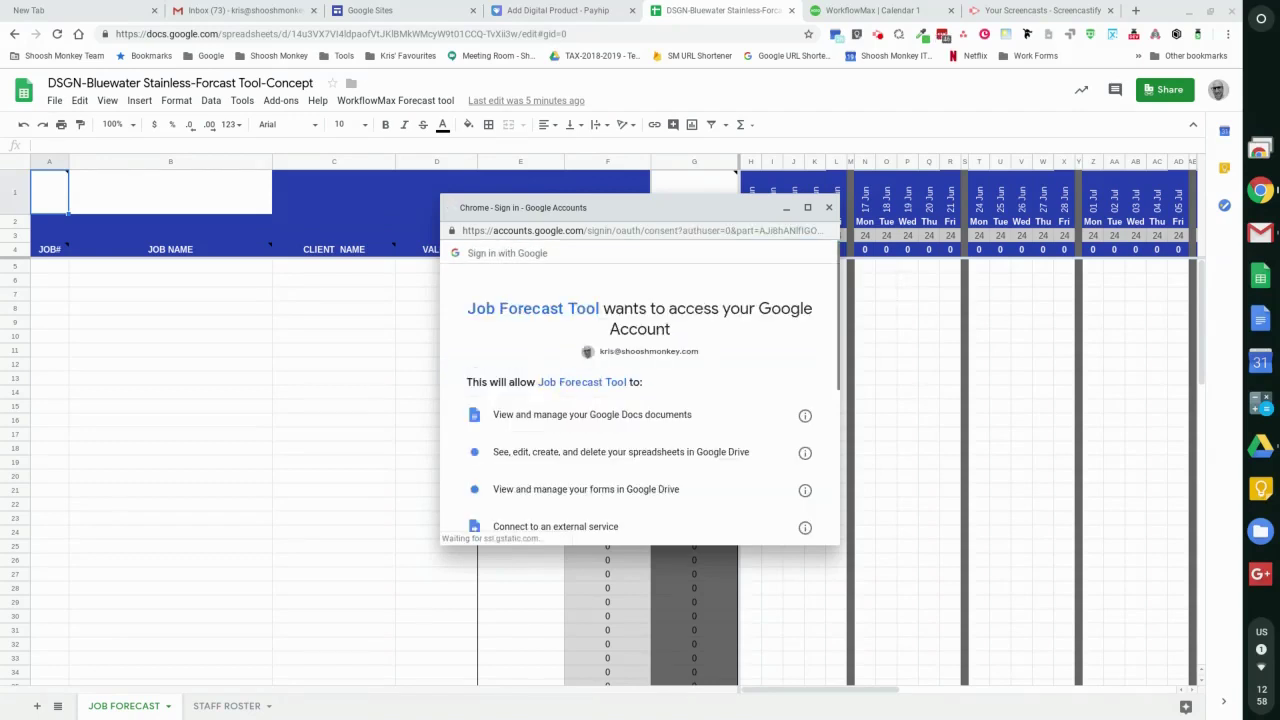
Review the Google account permissions requested by Job Forecast Tool and allow access.
scroll(620, 318, "down", 3)
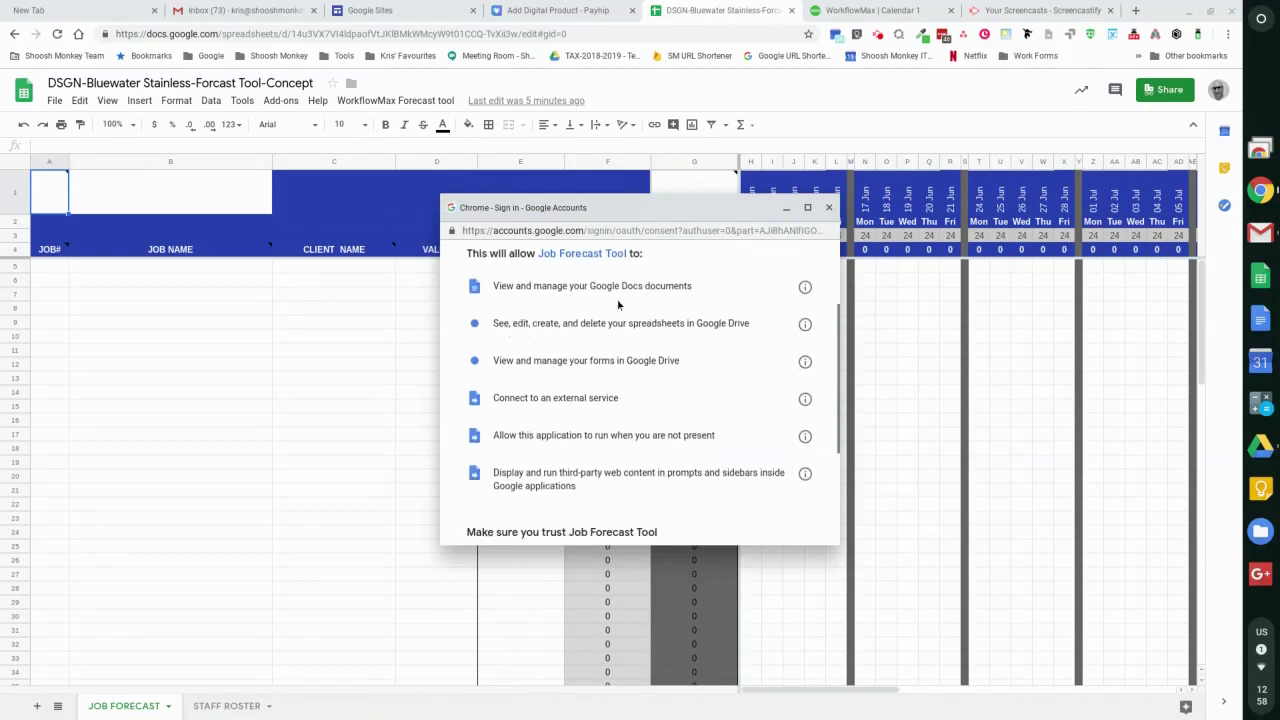
scroll(755, 294, "up", 1)
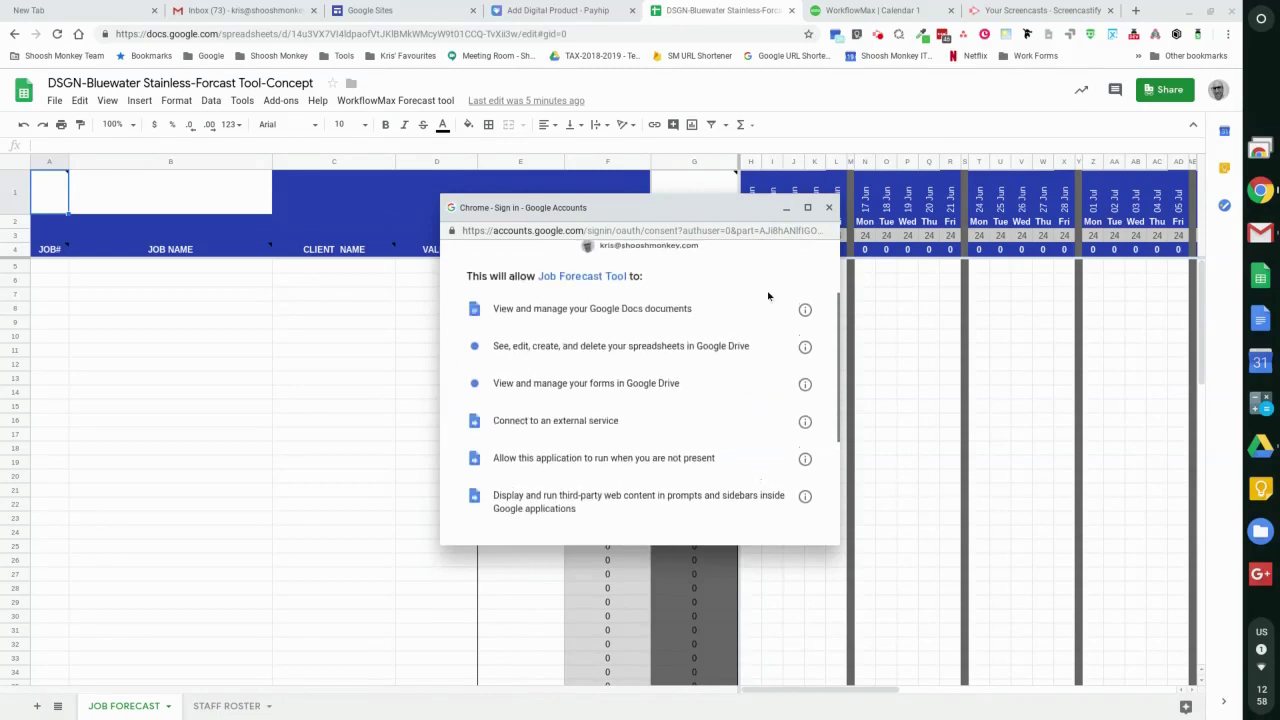
scroll(547, 289, "down", 1)
left_click_drag(493, 286, 698, 290)
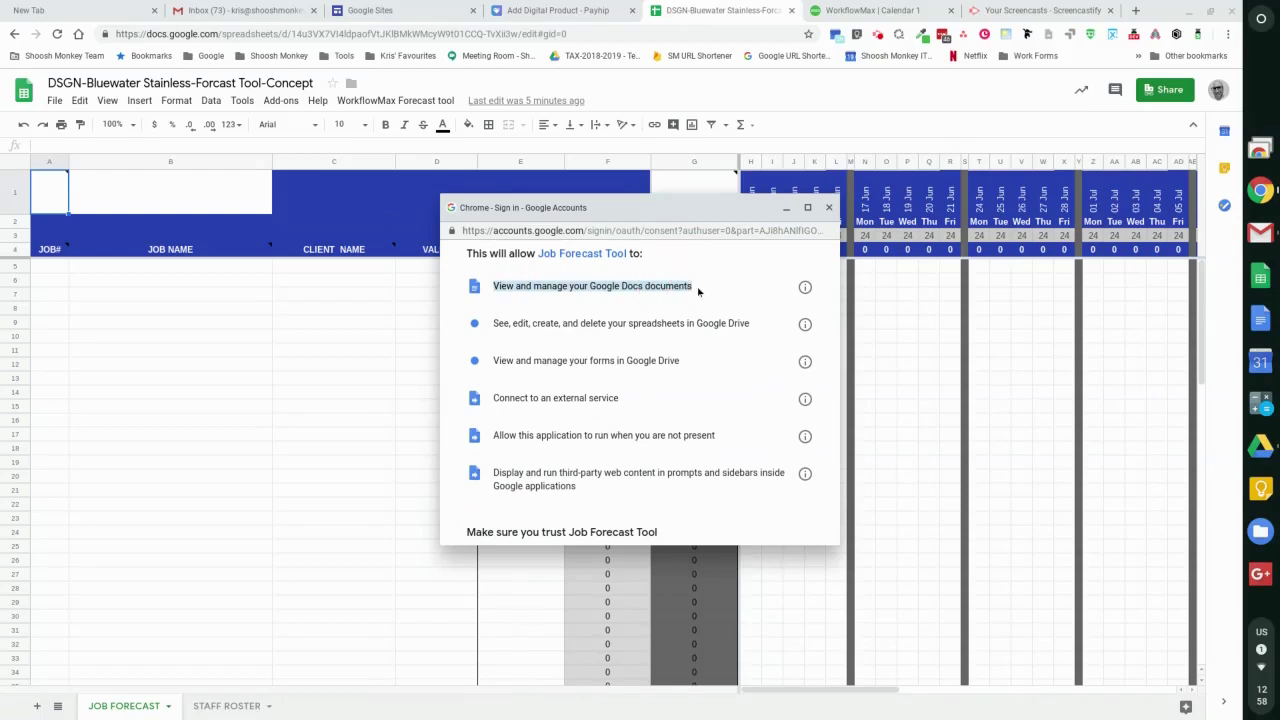
scroll(740, 296, "up", 1)
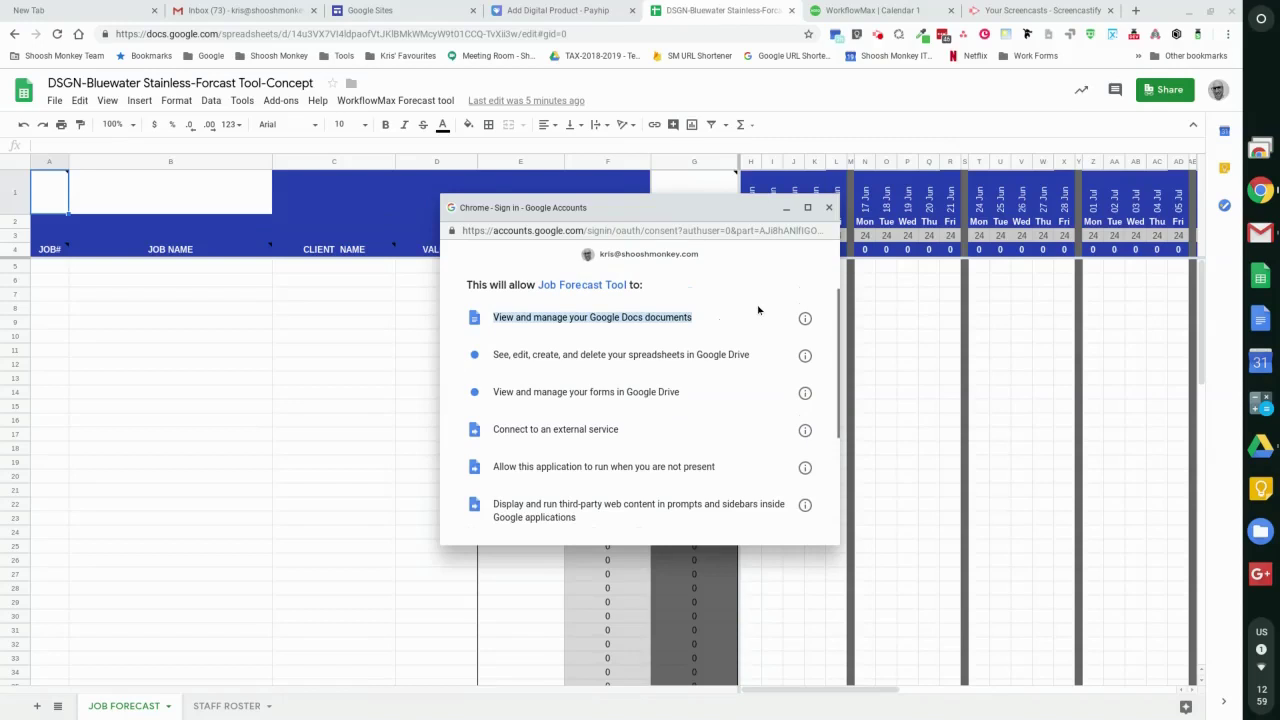
scroll(758, 310, "down", 1)
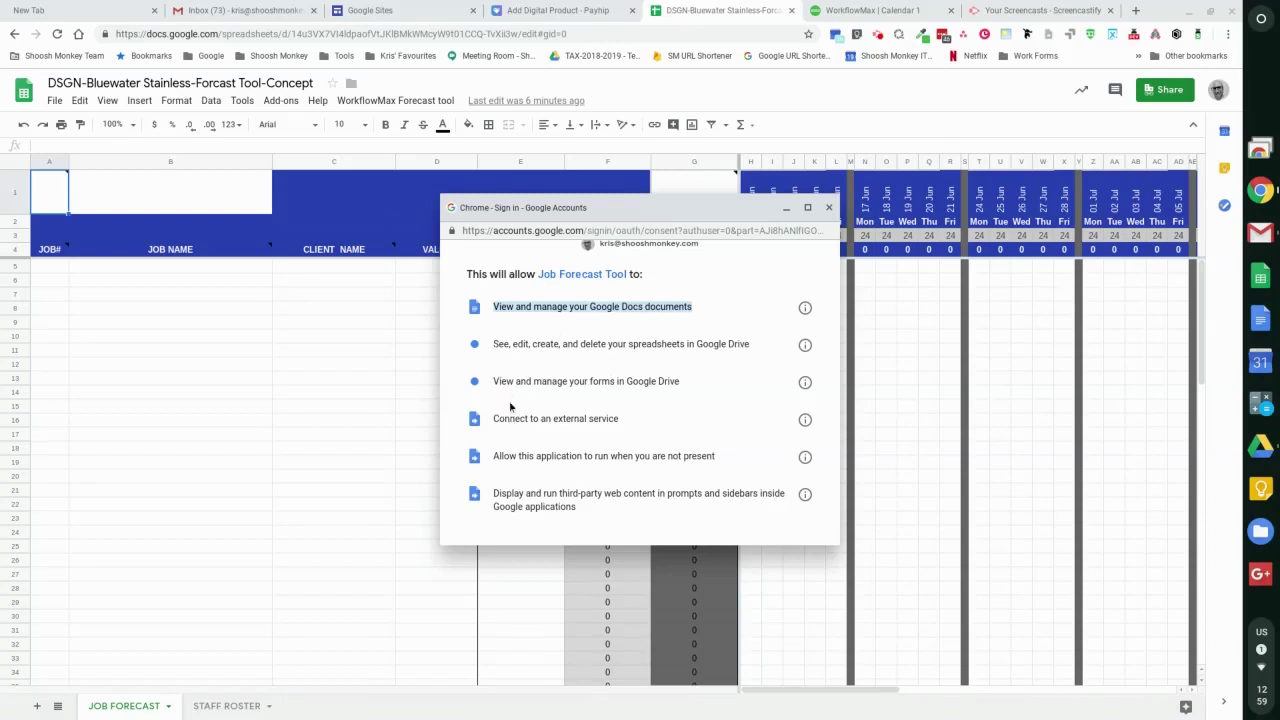
left_click_drag(494, 383, 679, 383)
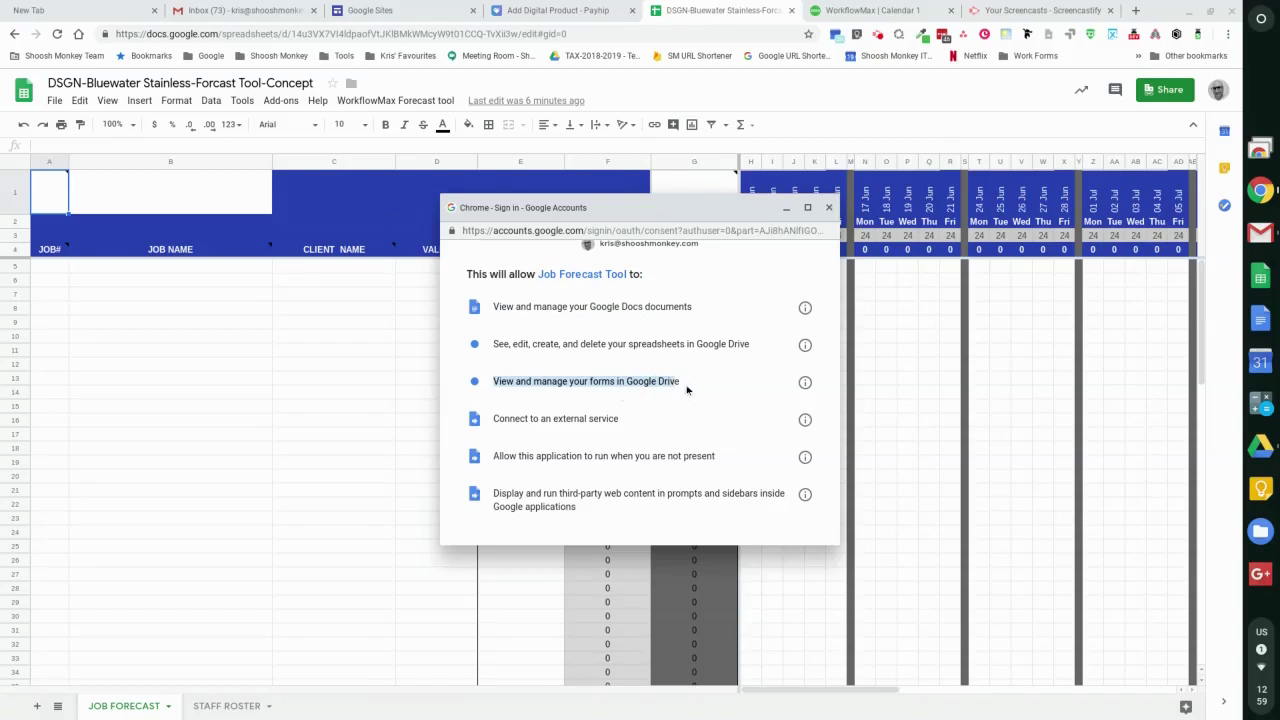
scroll(606, 395, "down", 2)
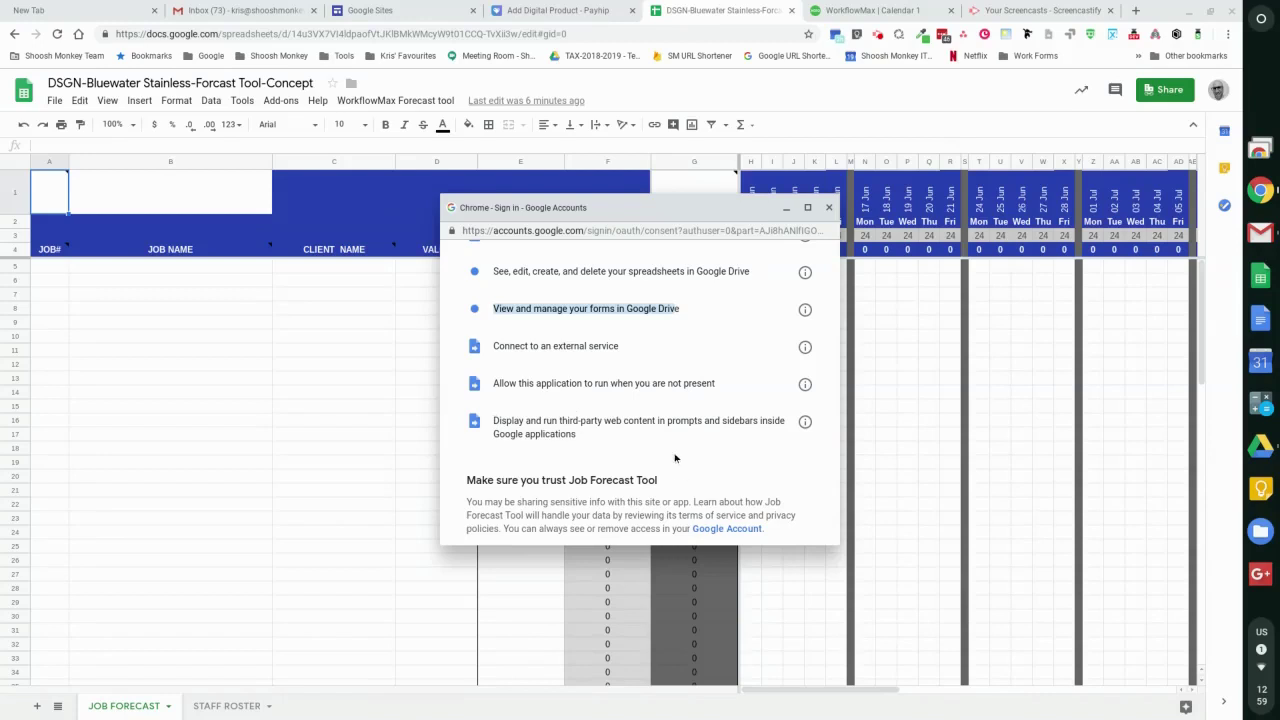
scroll(674, 454, "down", 3)
left_click(778, 457)
left_click(778, 457)
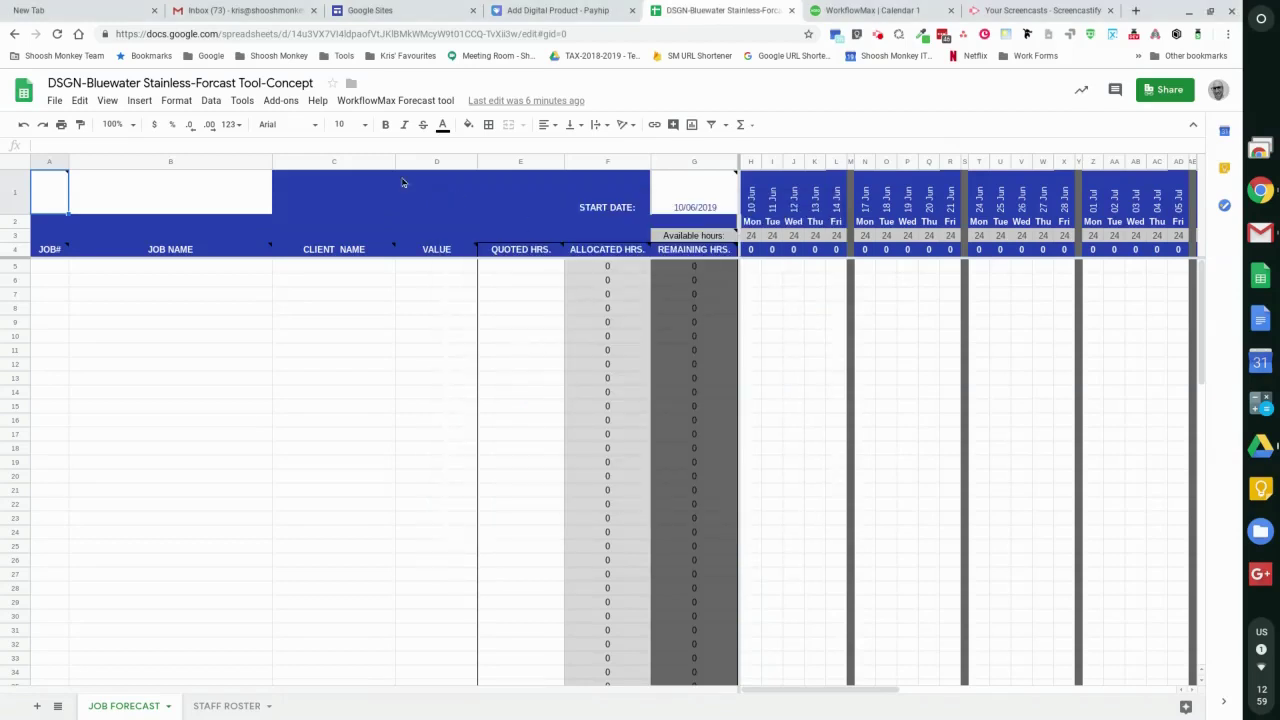
Run the Setup Wizard again and advance past the authorisation key instructions to step 2.
left_click(397, 101)
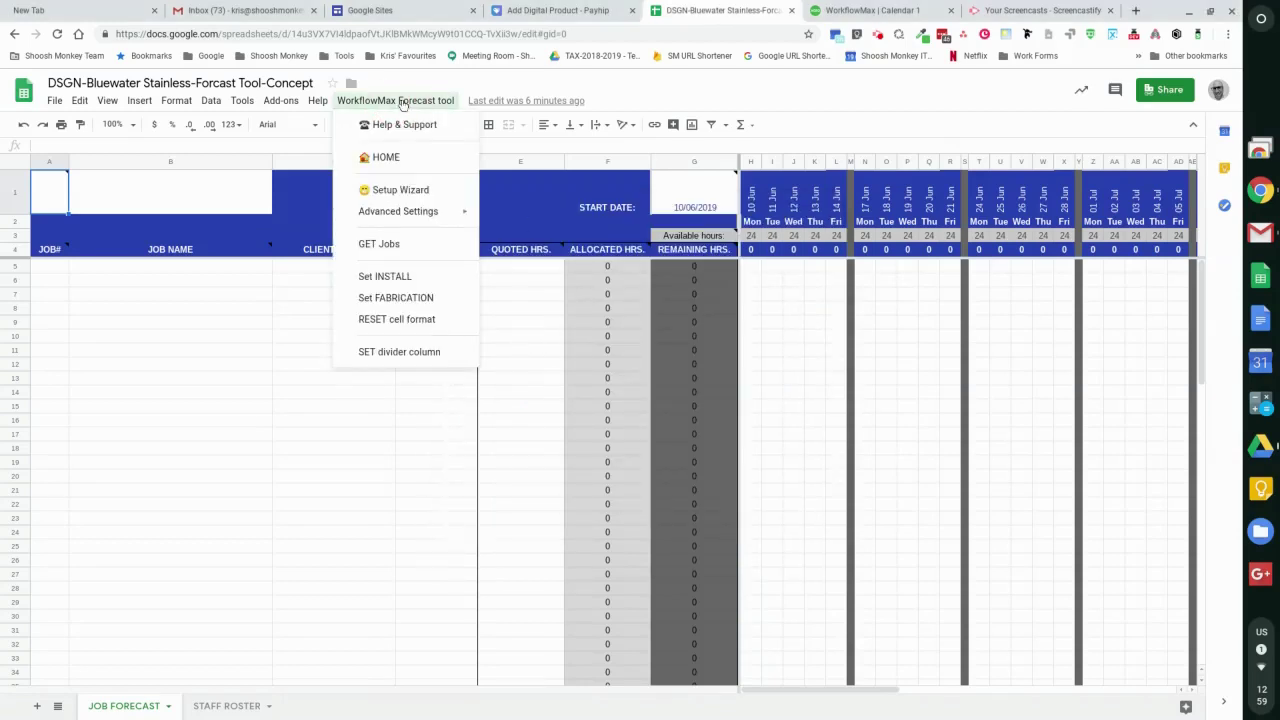
left_click(428, 190)
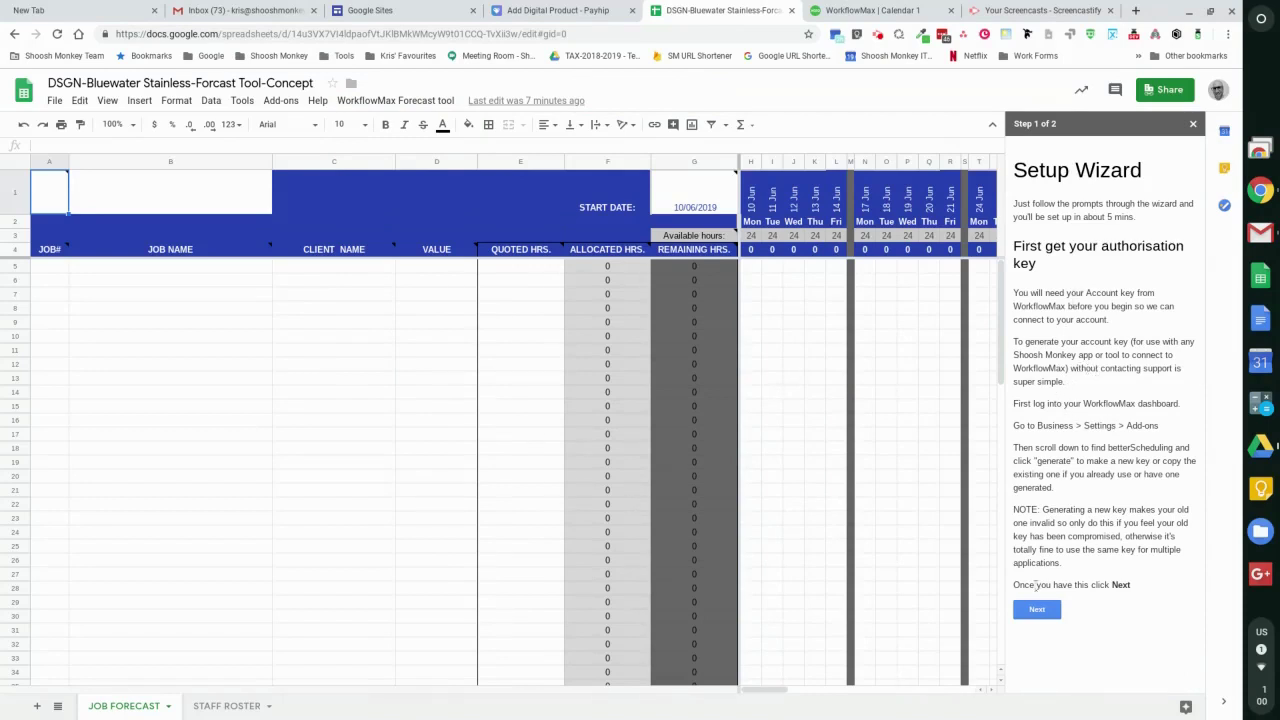
left_click(1050, 612)
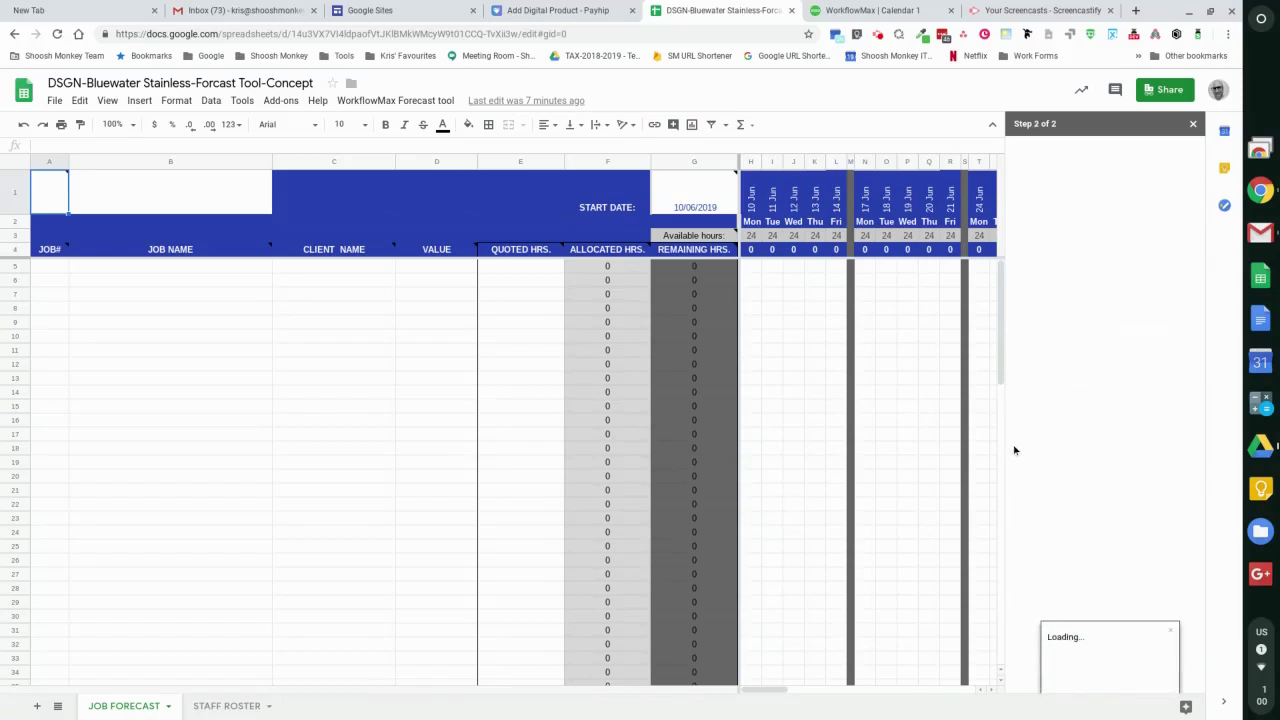
Switch to WorkflowMax and open the Add-ons page in the business settings to find the account key.
left_click(868, 10)
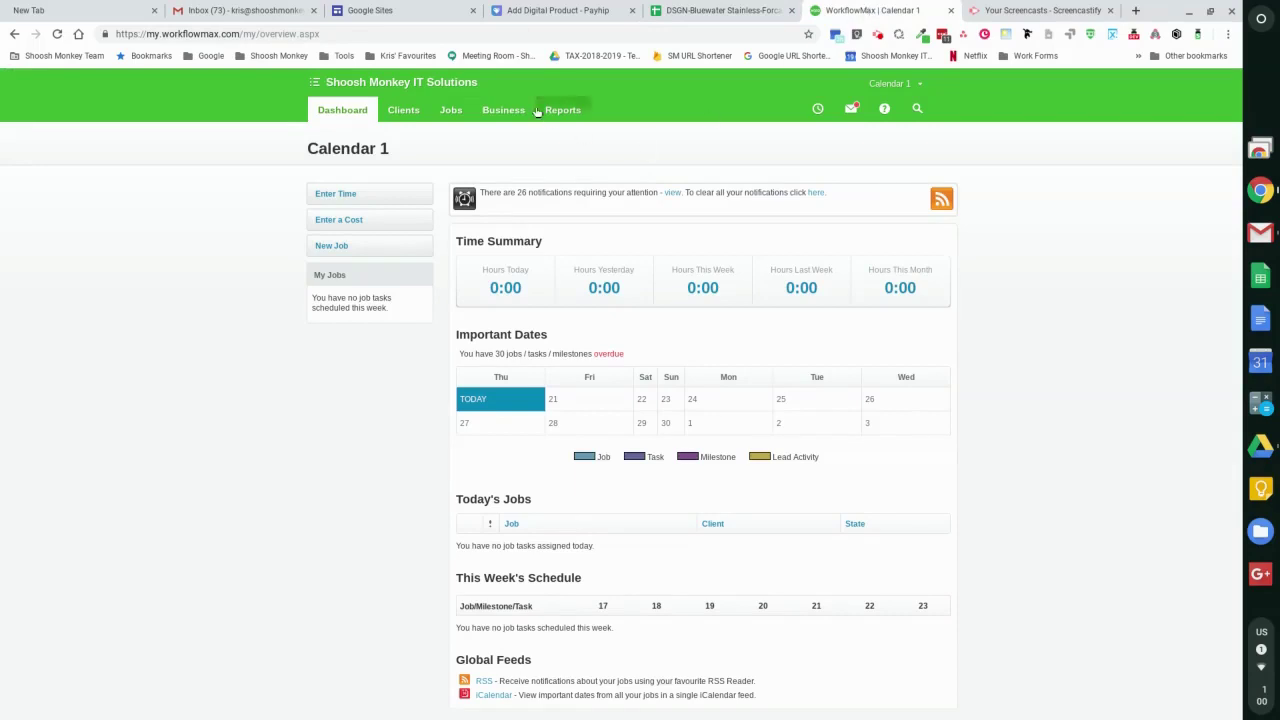
left_click(503, 110)
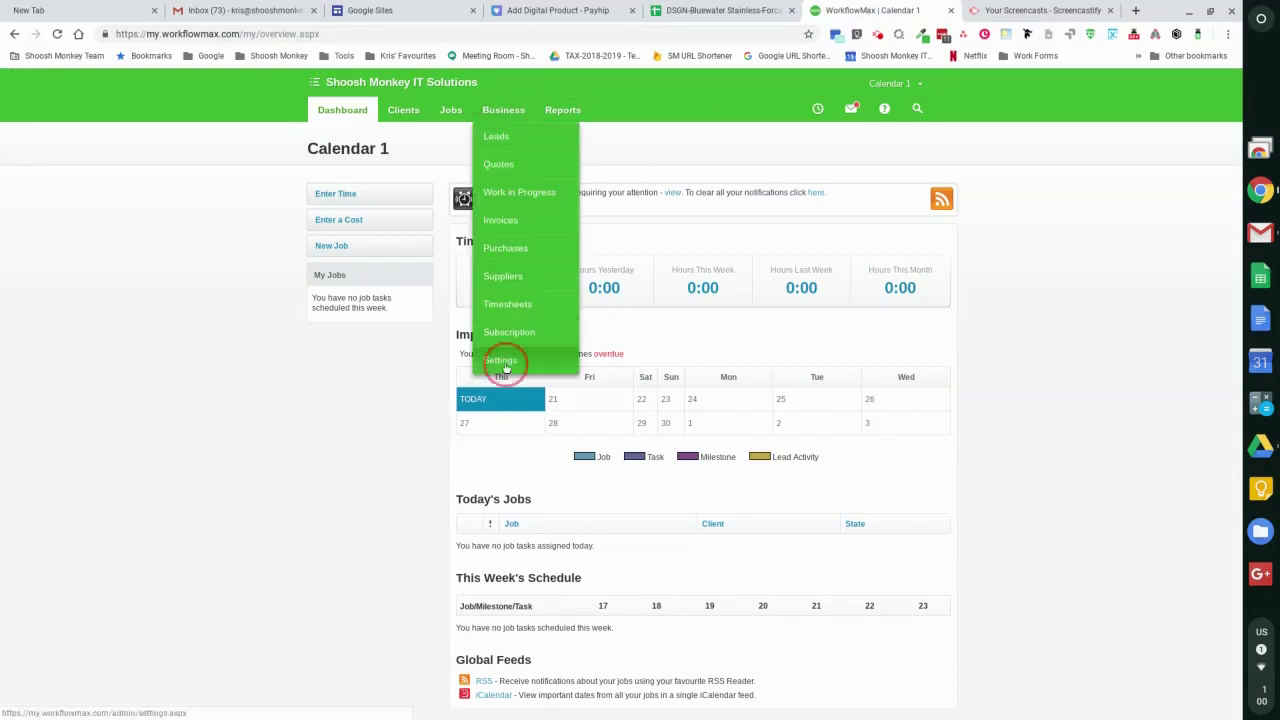
left_click(503, 361)
left_click(649, 470)
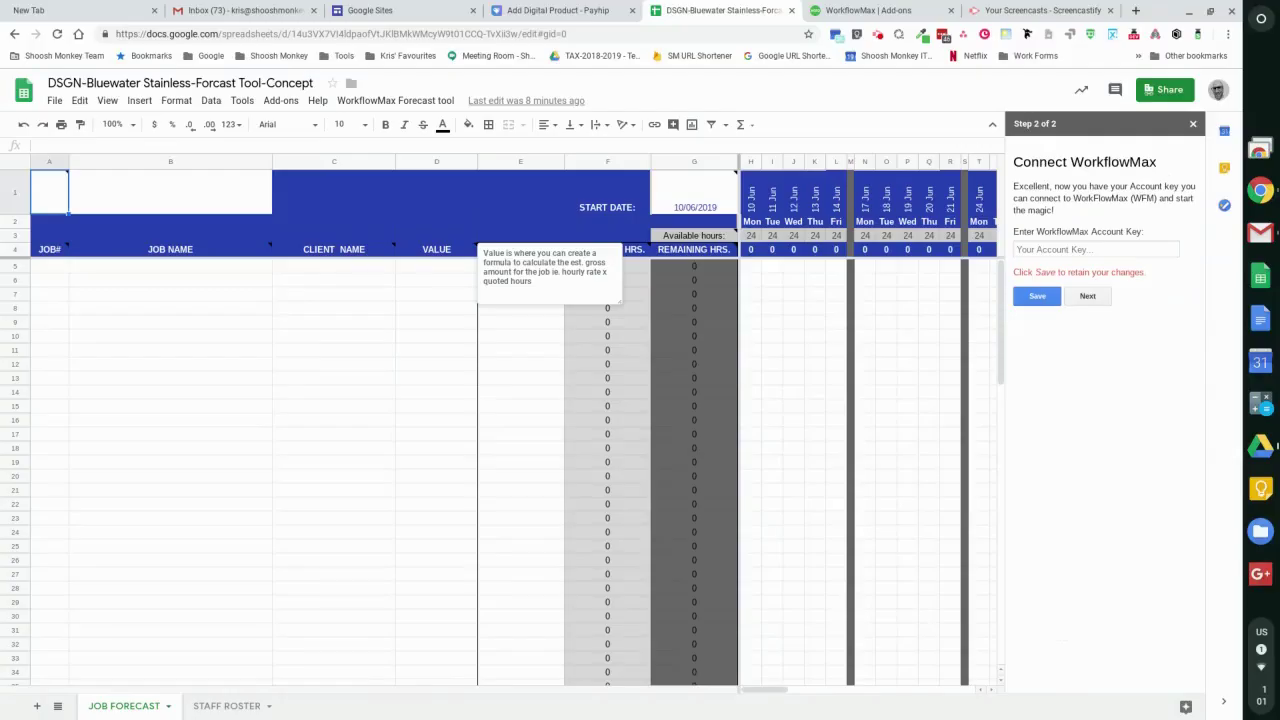
Return to the spreadsheet's wizard, paste and save the WorkflowMax account key, and start the sync service.
left_click(1025, 248)
key("ctrl+v")
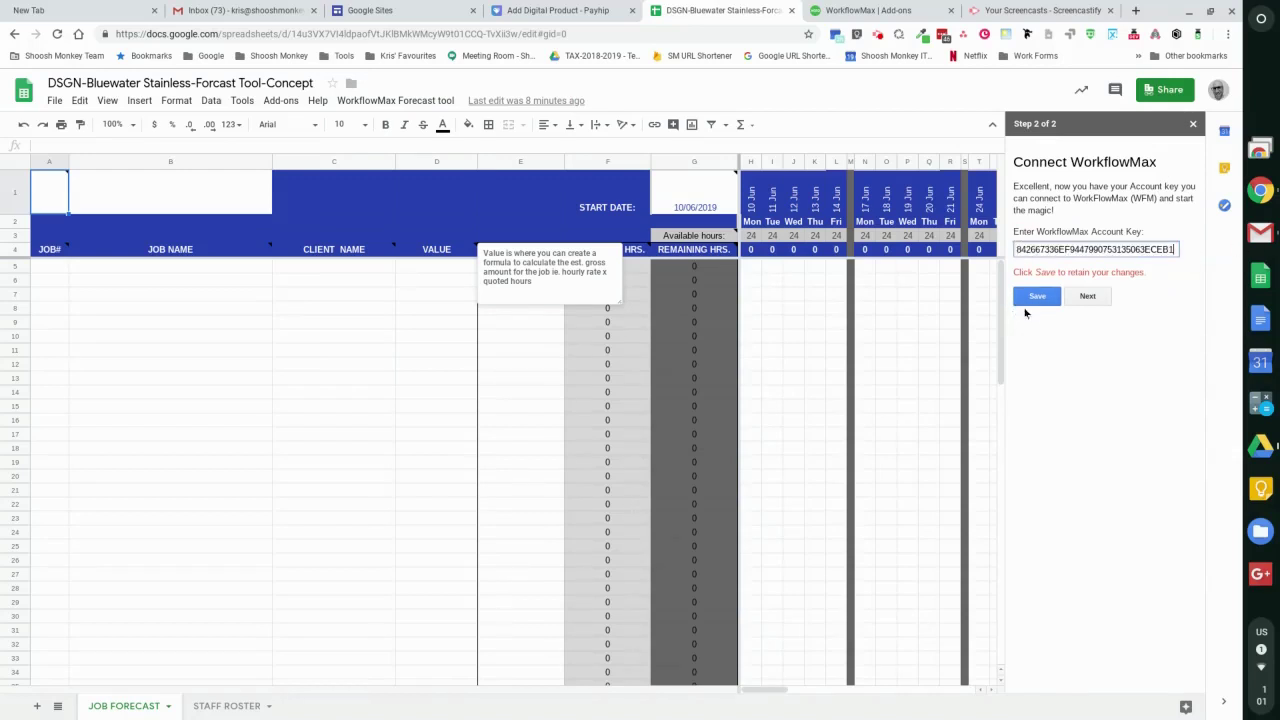
left_click(1037, 298)
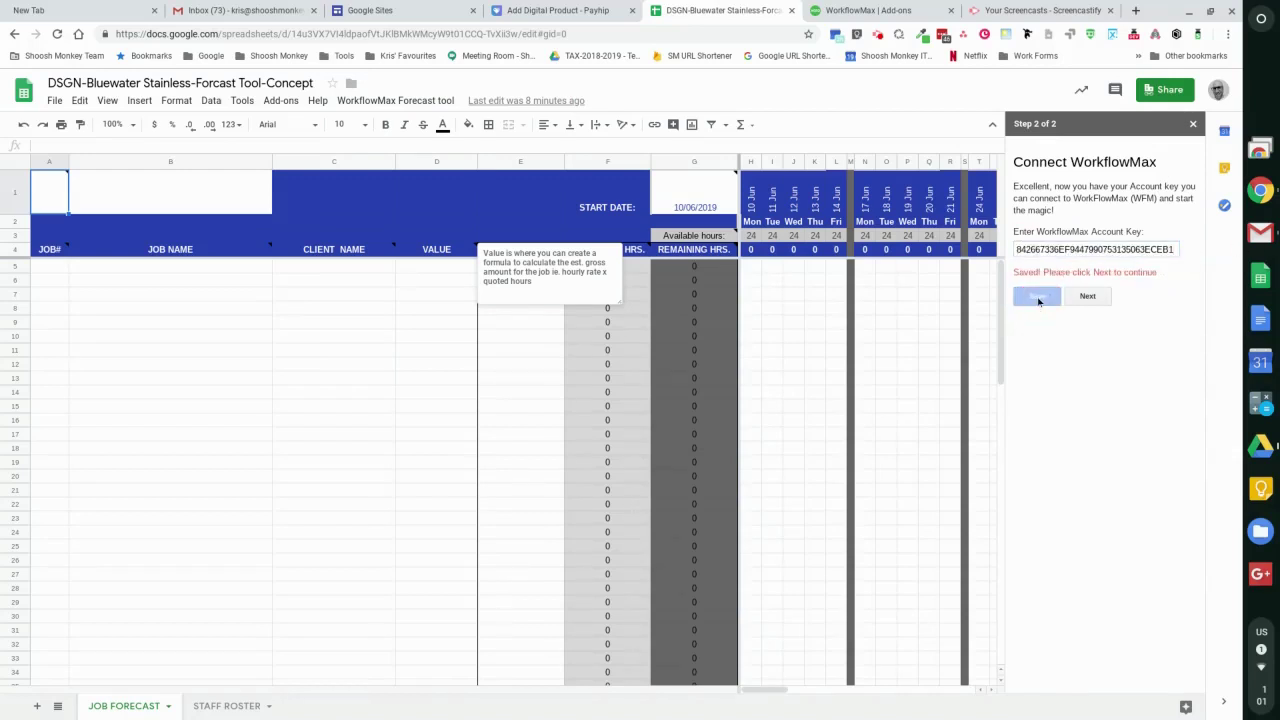
left_click(1097, 298)
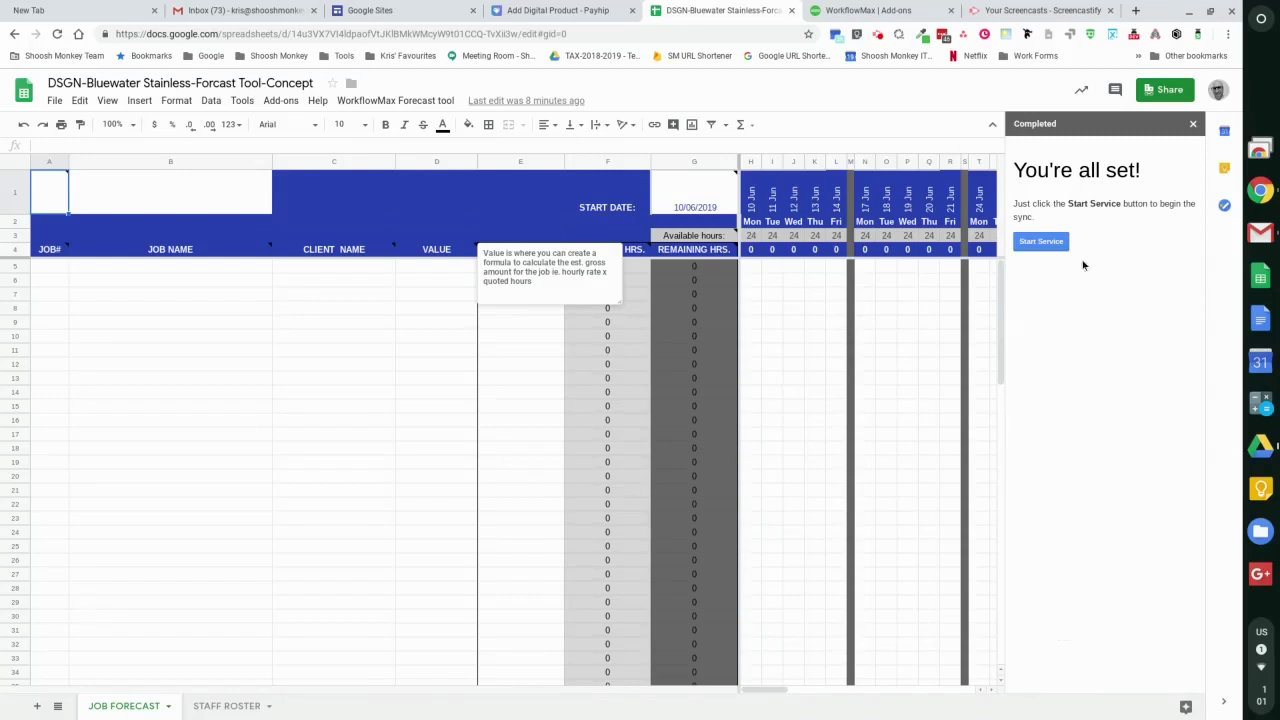
left_click(1040, 243)
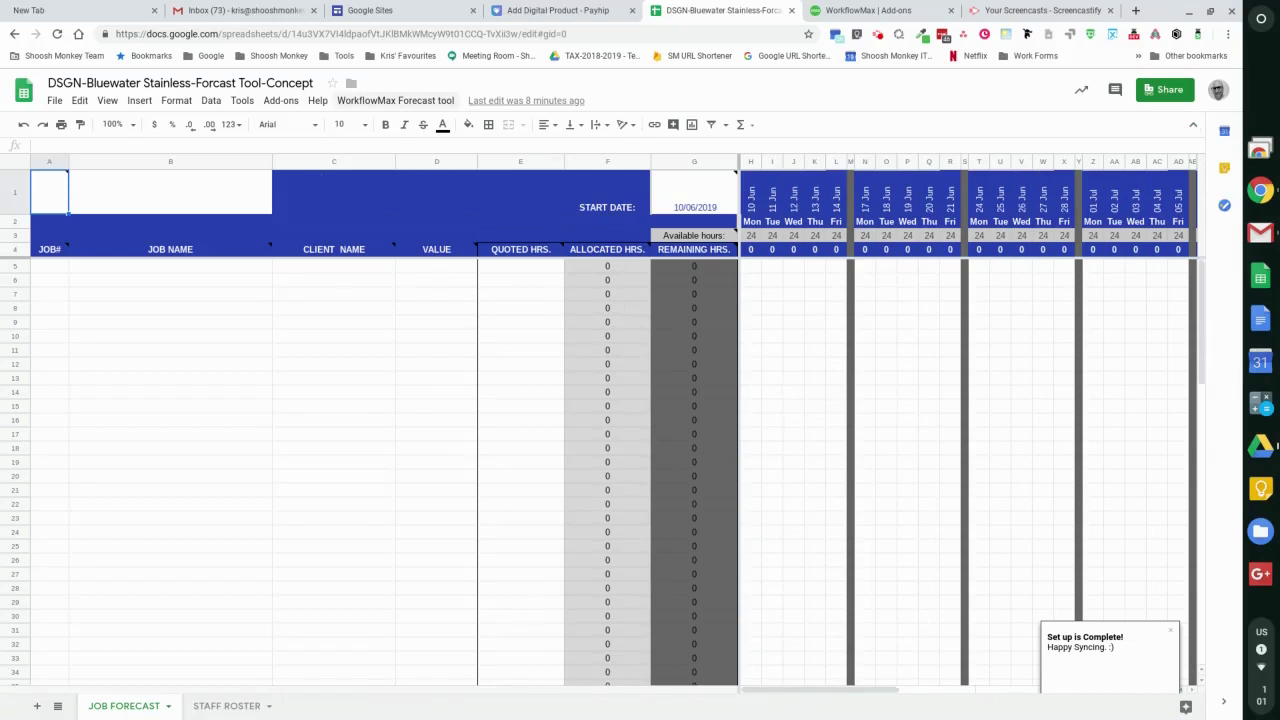
Get the jobs from WorkflowMax into the JOB FORECAST sheet and check the first job's quoted hours.
left_click(399, 101)
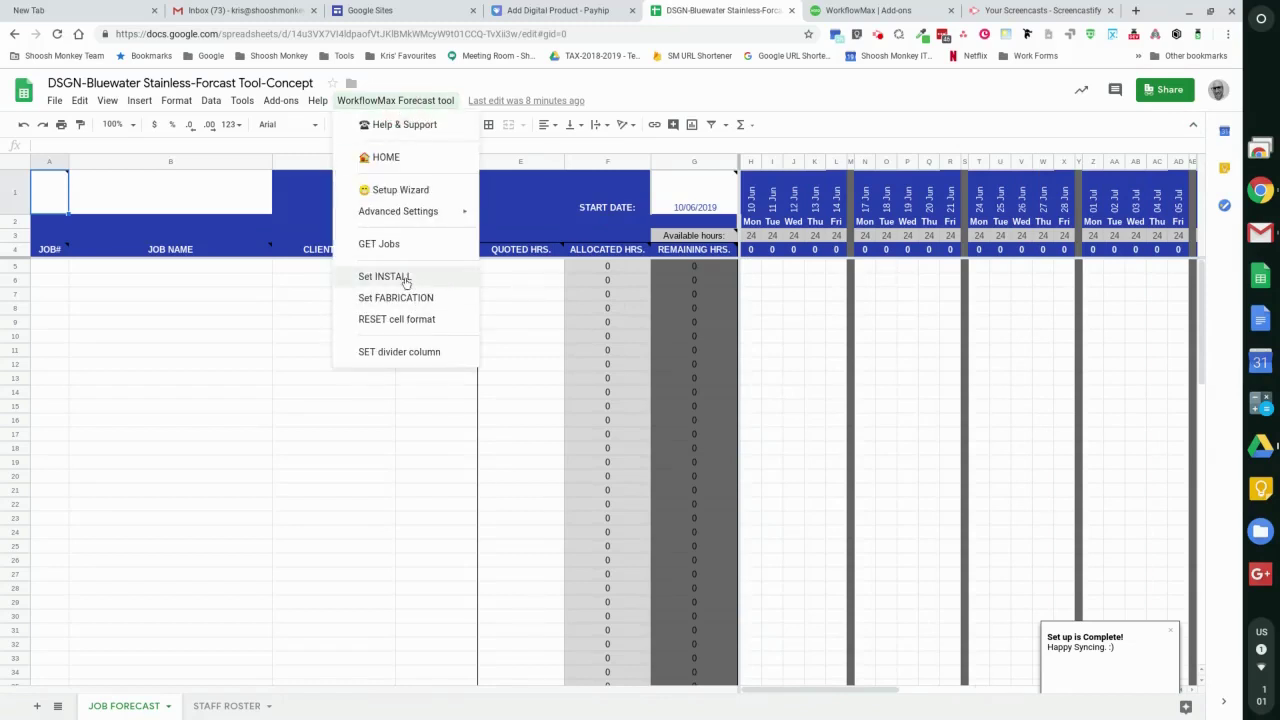
left_click(408, 244)
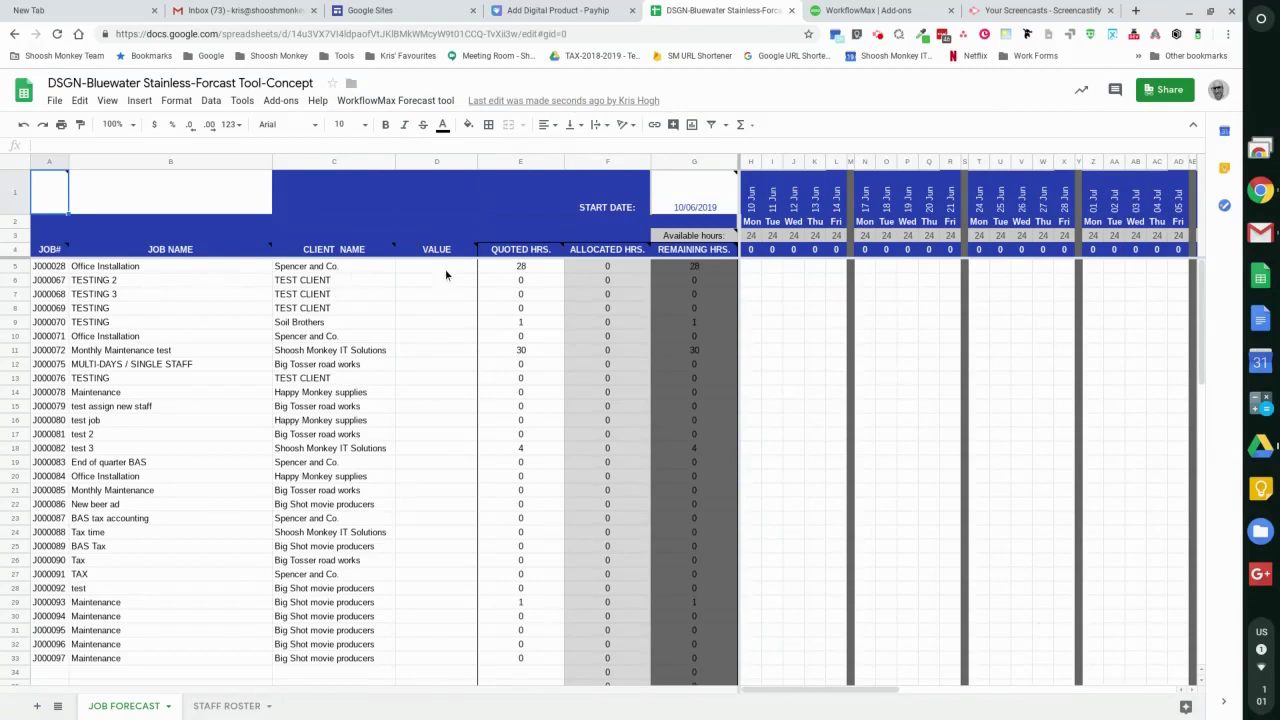
left_click(527, 270)
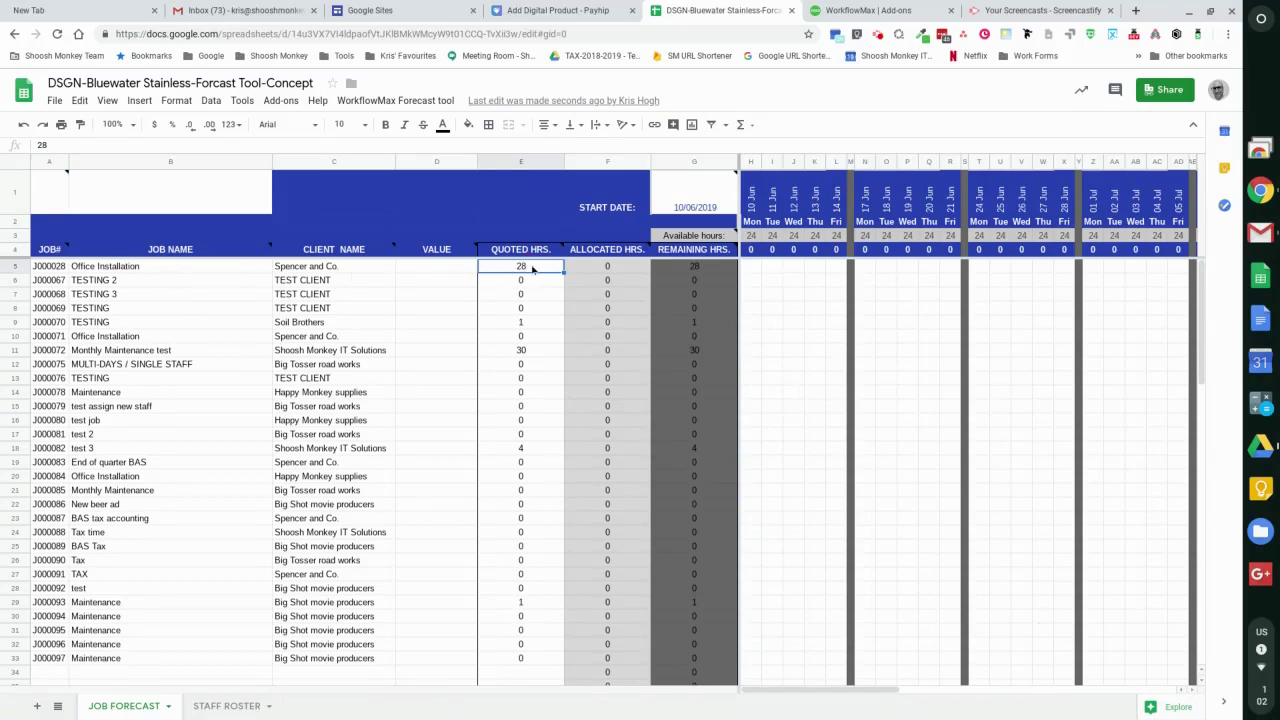
mouse_move(470, 250)
Set the forecast calendar's START DATE to 14/01/2019.
left_click(677, 197)
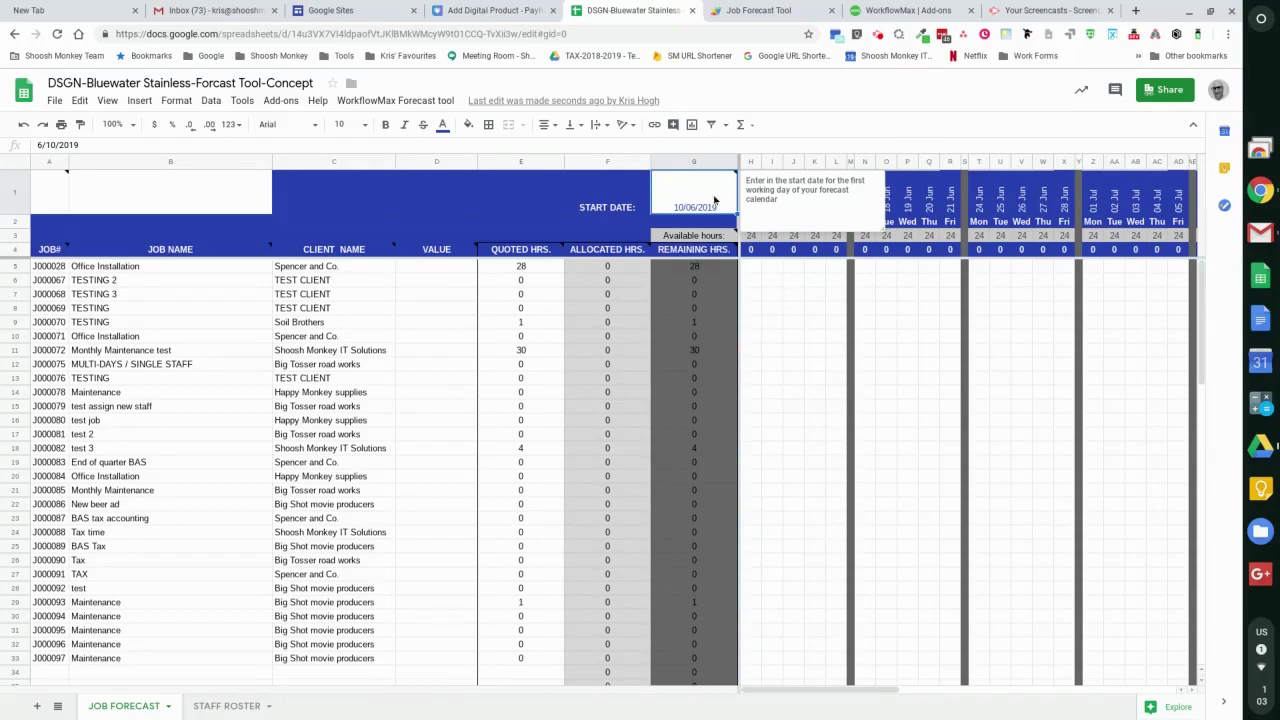
double_click(707, 202)
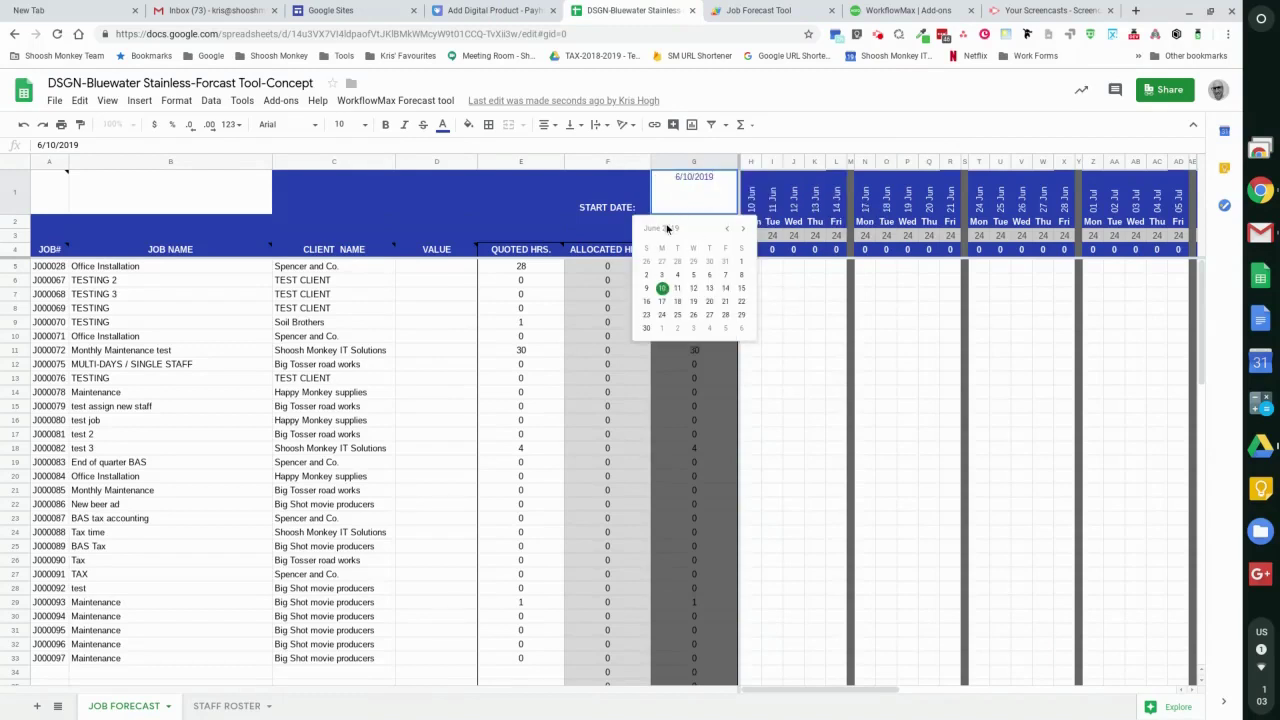
left_click(727, 229)
left_click(727, 229)
left_click(727, 229)
left_click(727, 229)
left_click(727, 229)
left_click(727, 229)
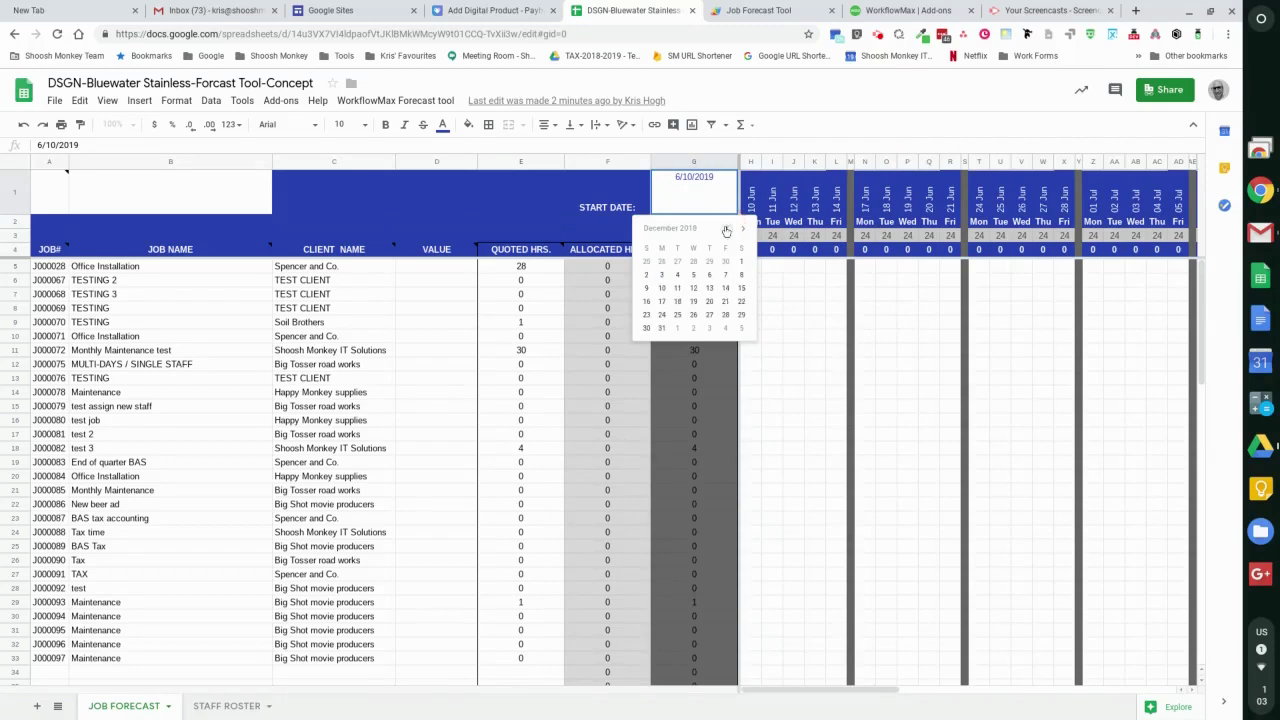
left_click(742, 229)
left_click(662, 289)
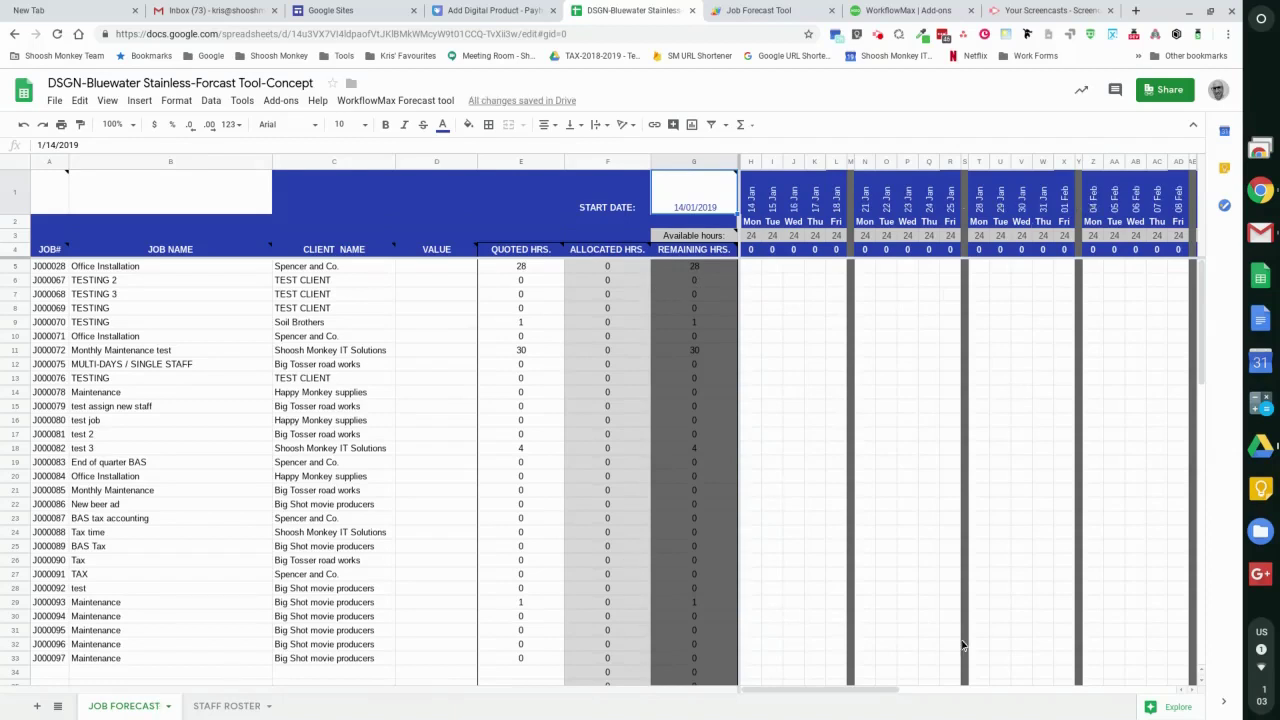
Extend the calendar by one week by inserting six columns after columns BO–BT and copying that last week into them.
left_click_drag(886, 689, 1200, 690)
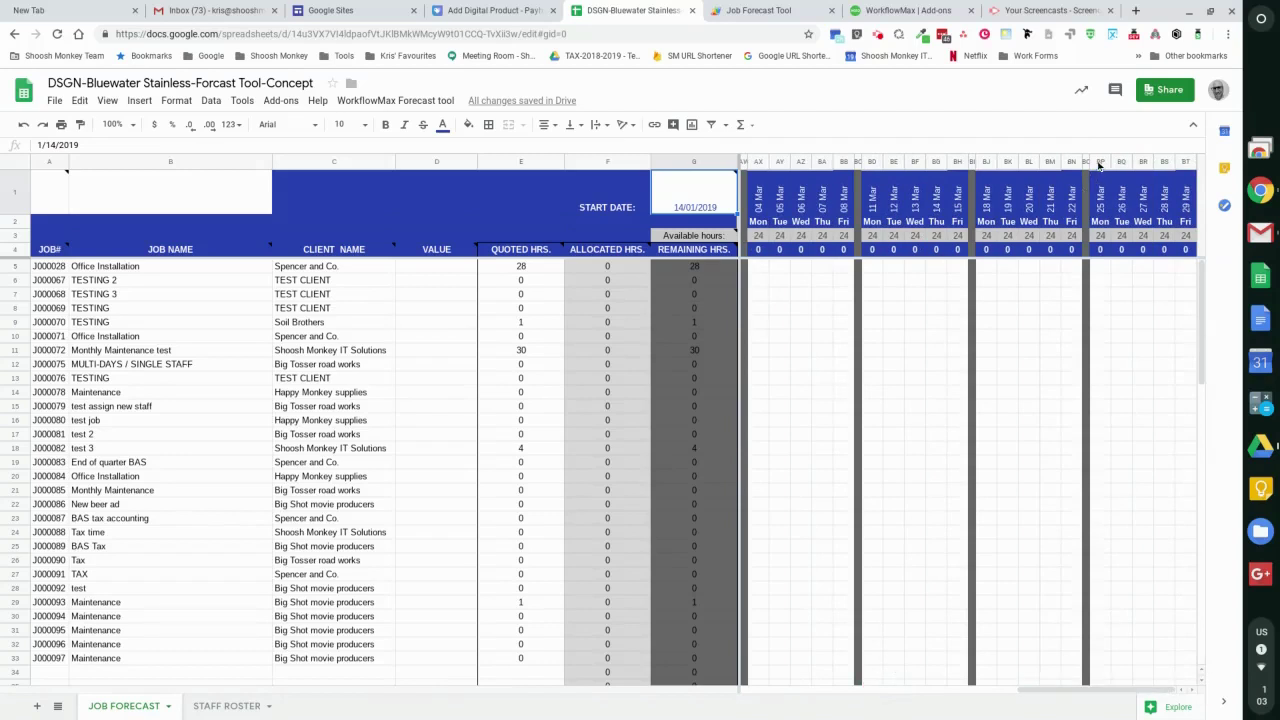
left_click_drag(1092, 162, 1223, 171)
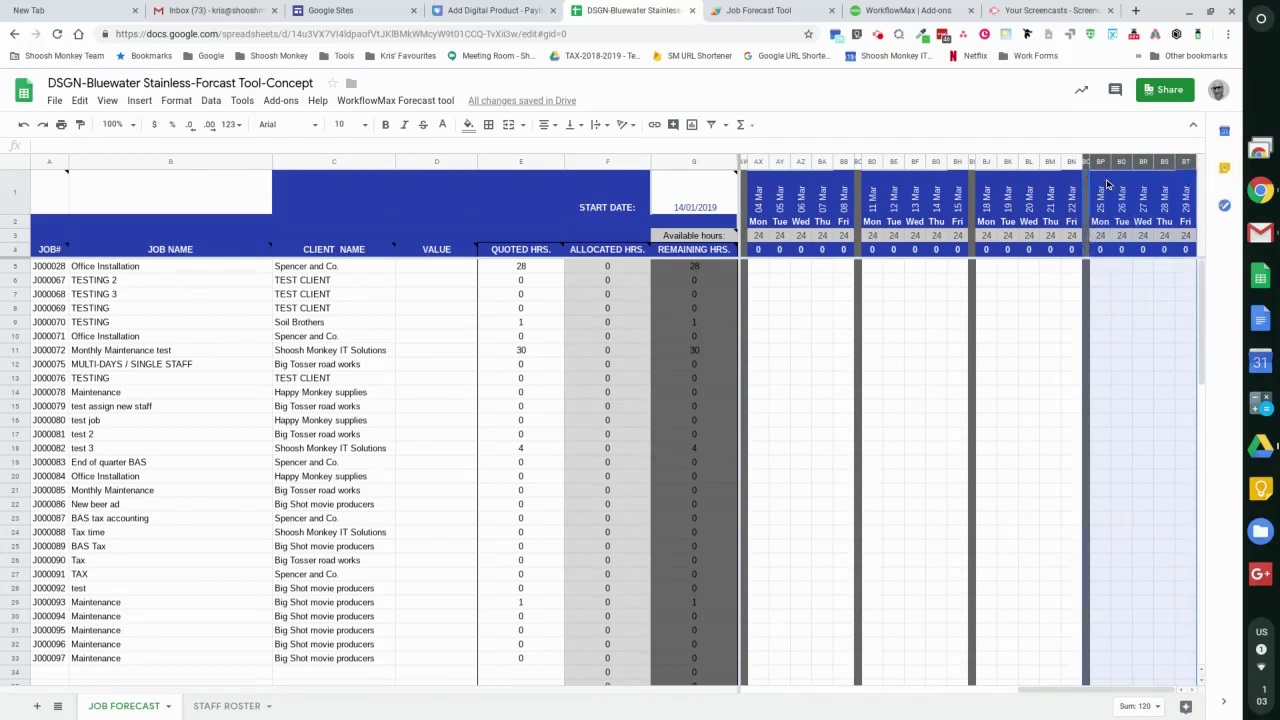
right_click(1163, 184)
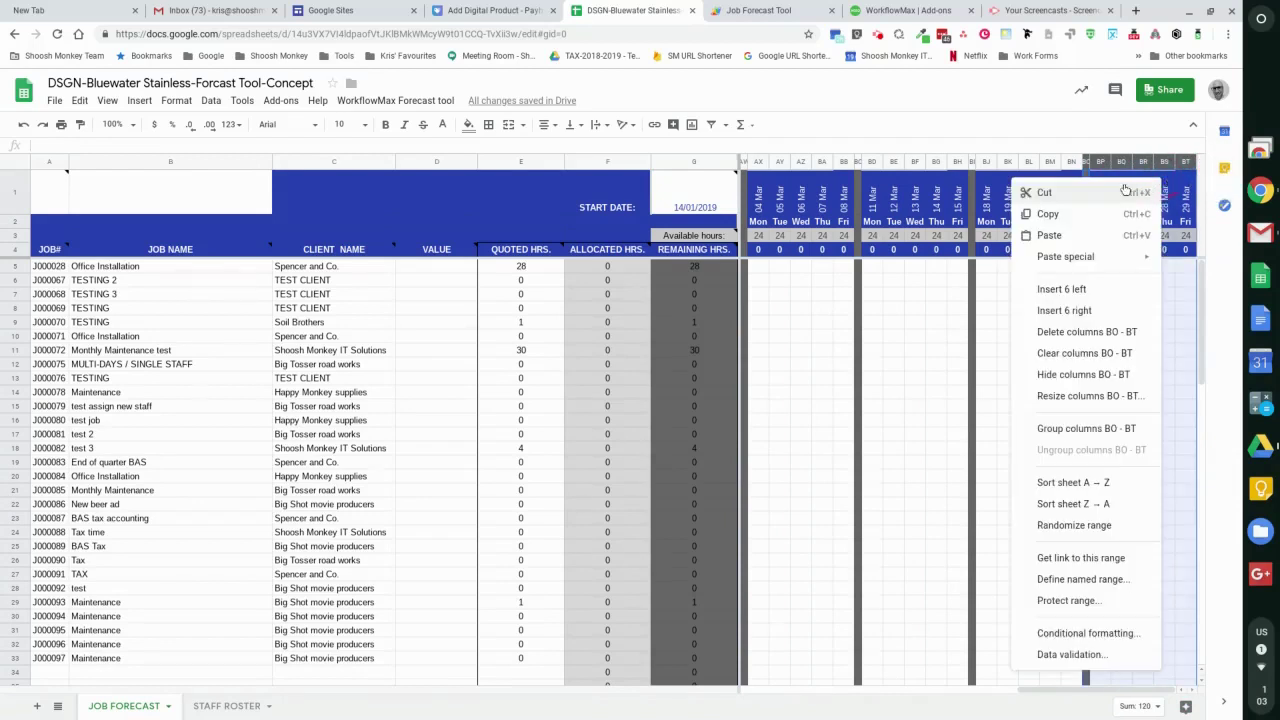
left_click(1084, 311)
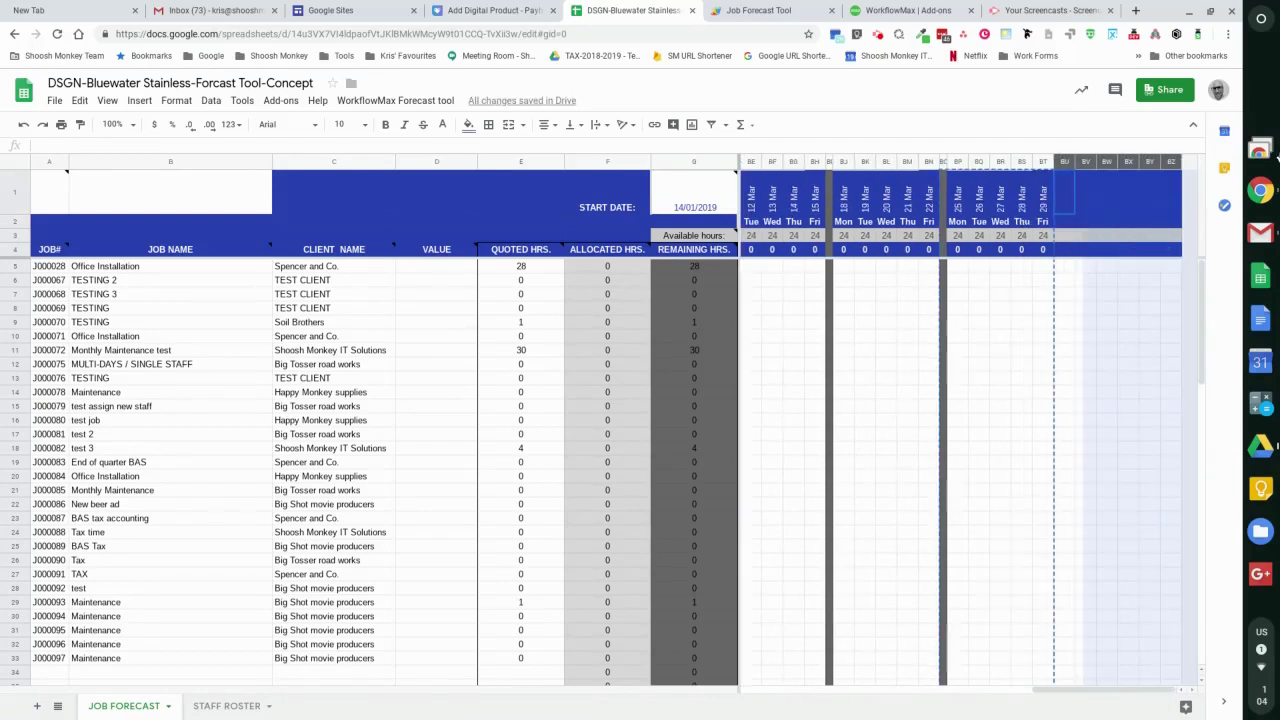
left_click_drag(1068, 163, 1054, 188)
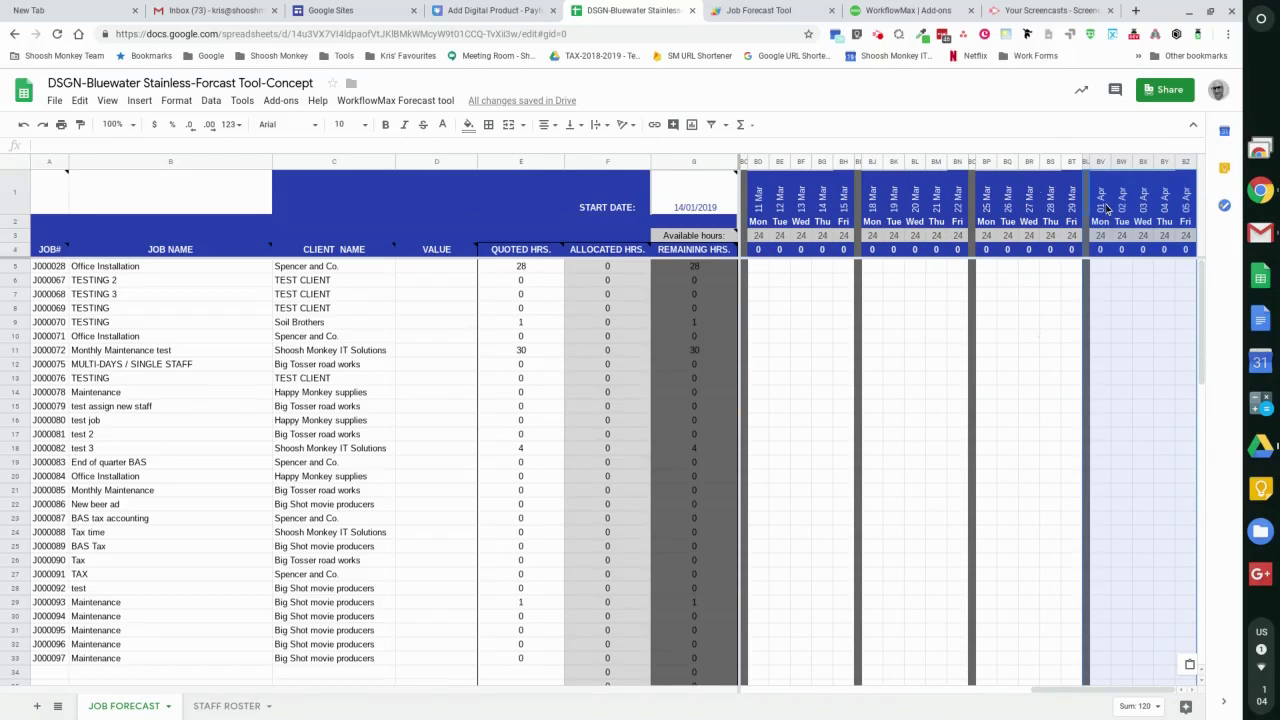
Widen column BU before the 01 Apr week, and format it as a divider column with the forecast tool.
left_click(1088, 277)
left_click(1087, 163)
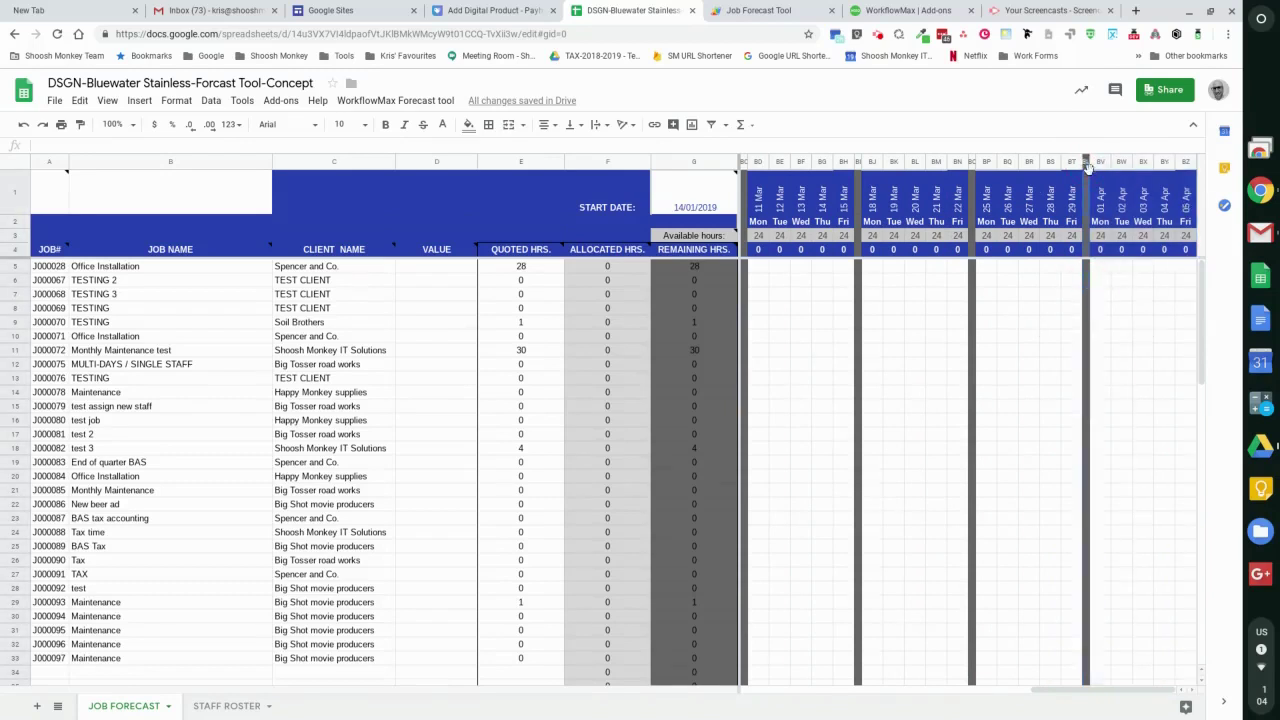
left_click_drag(1087, 161, 1131, 161)
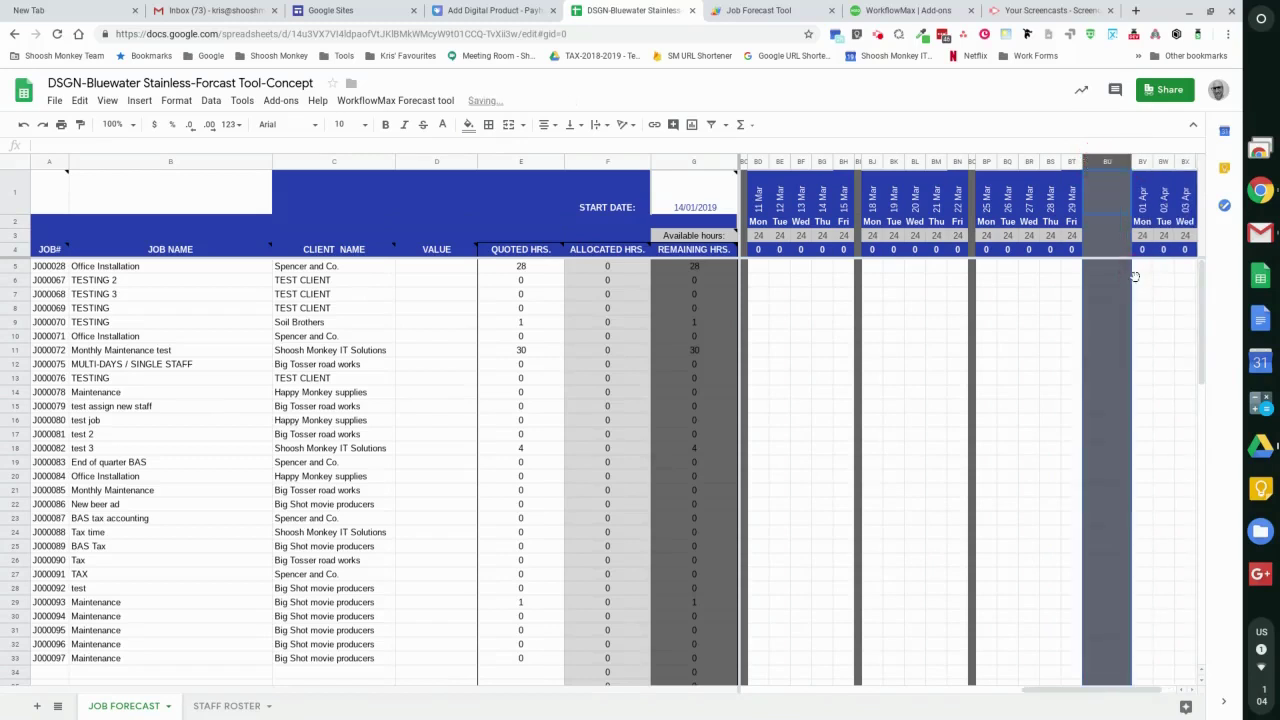
left_click(440, 101)
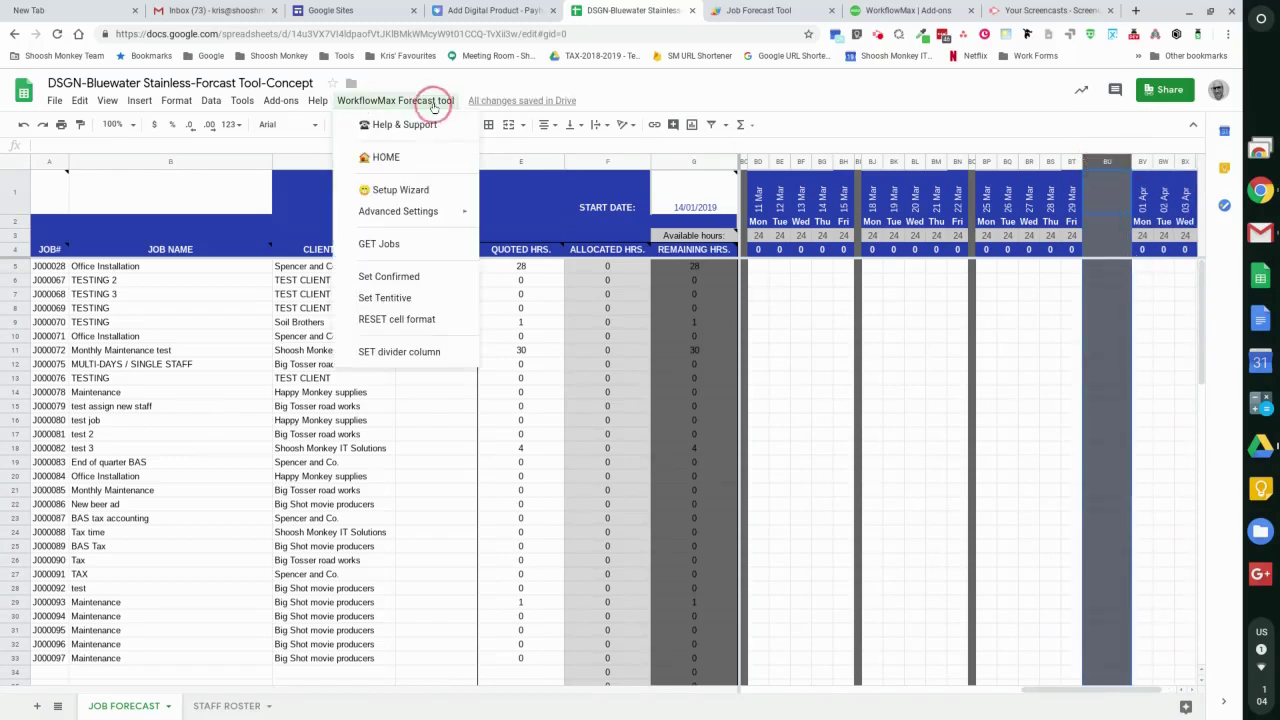
left_click(384, 354)
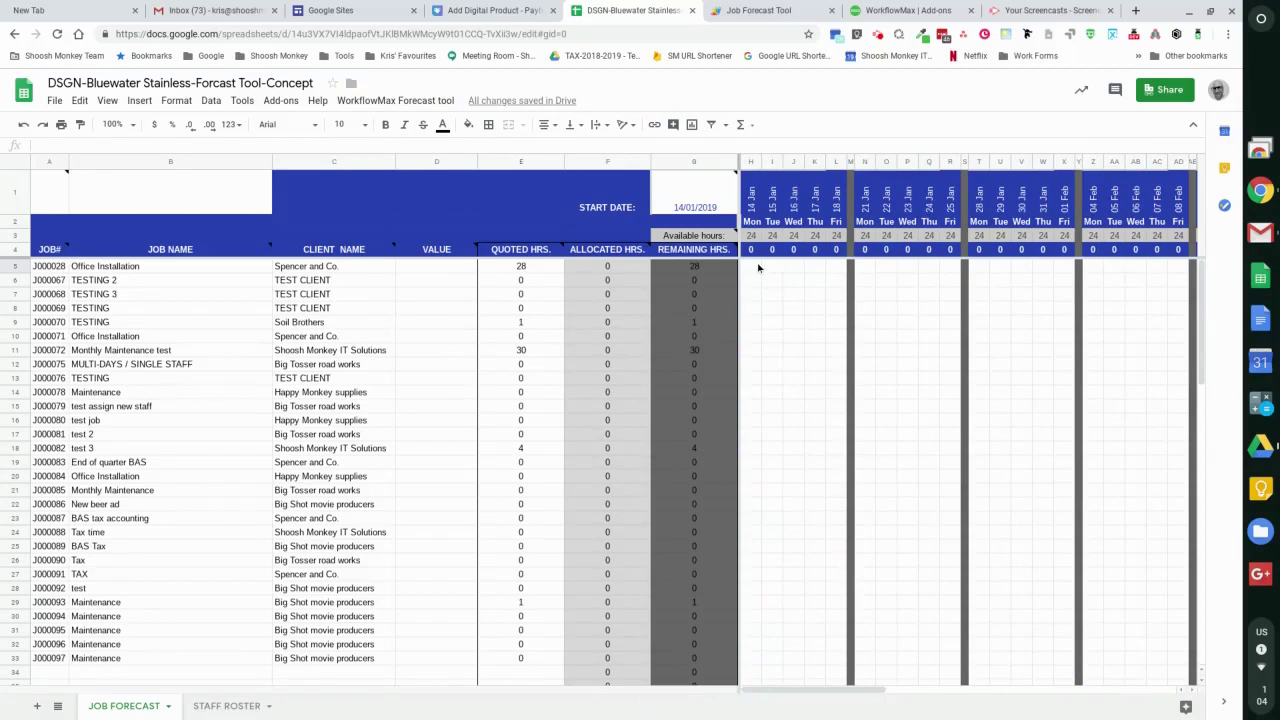
Mark the first Office Installation job as confirmed for 14–18 Jan, 22 Jan and 24 Jan.
left_click_drag(757, 270, 836, 271)
left_click(888, 268, "ctrl")
left_click(929, 268, "ctrl")
left_click(400, 100)
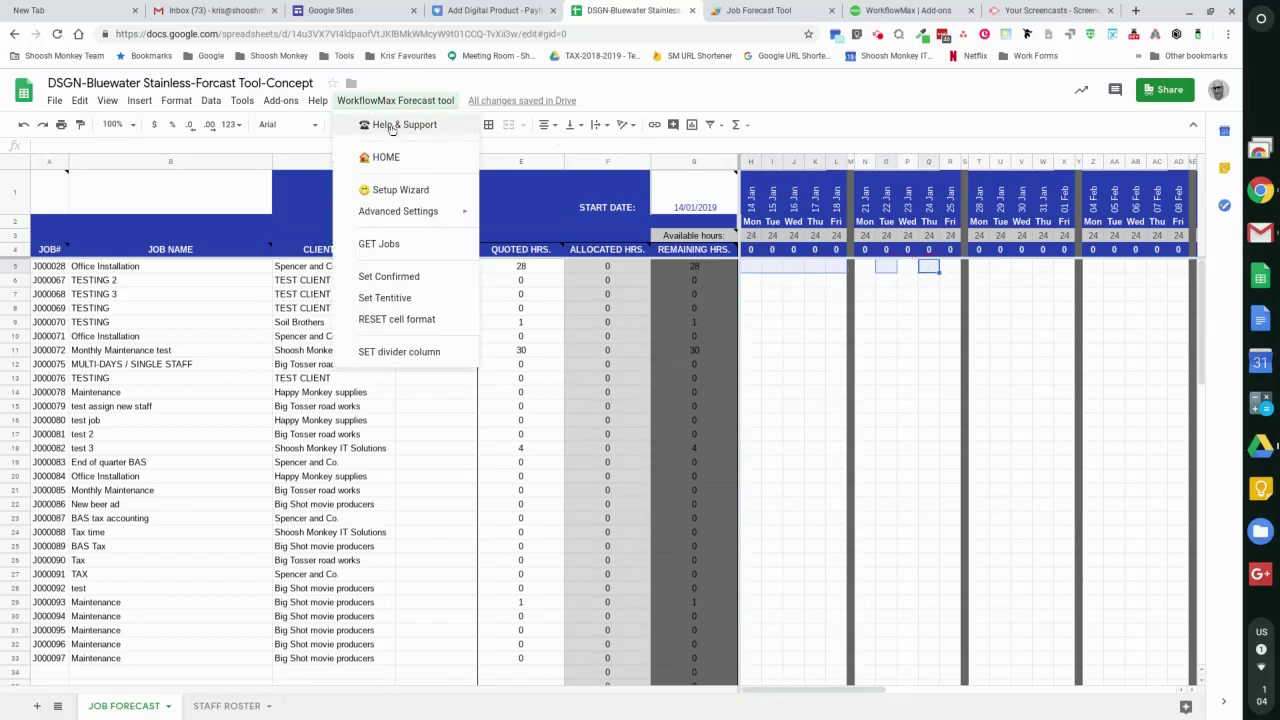
left_click(384, 284)
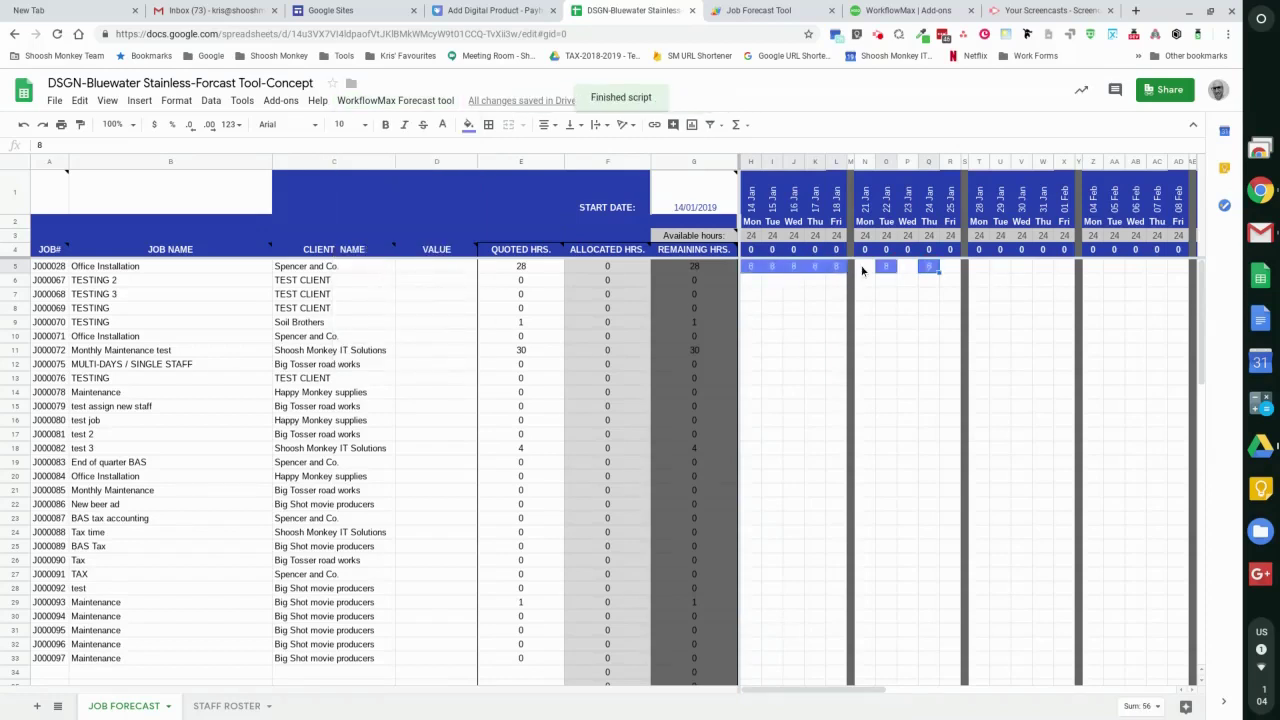
Mark the first Office Installation job as tentative for 21 Jan and 28–31 Jan.
left_click(986, 271)
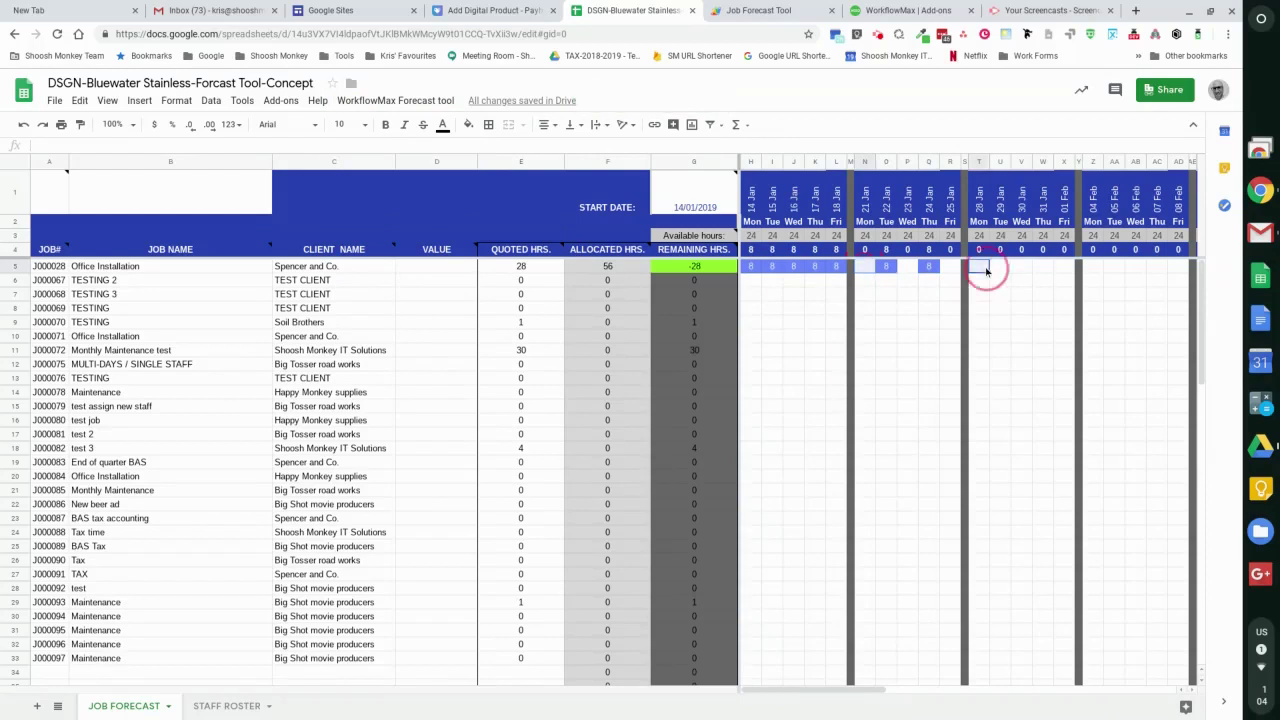
left_click_drag(1000, 270, 1050, 270)
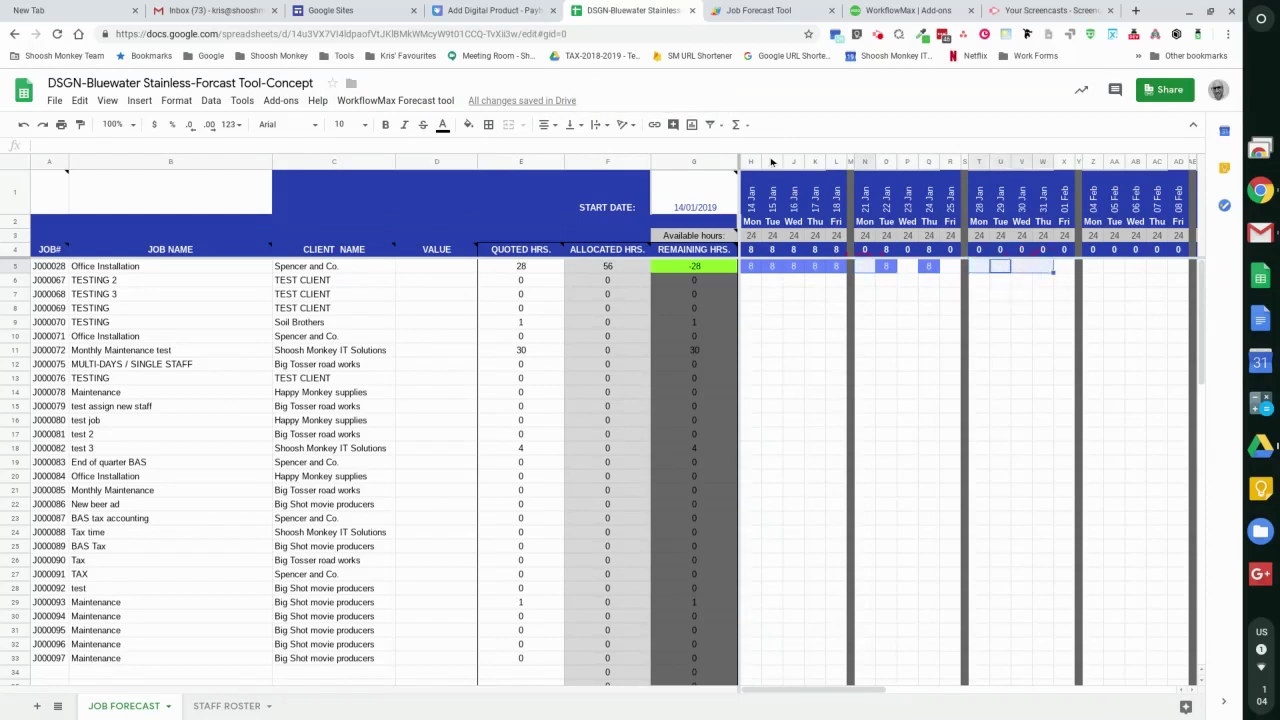
left_click(395, 100)
left_click(398, 291)
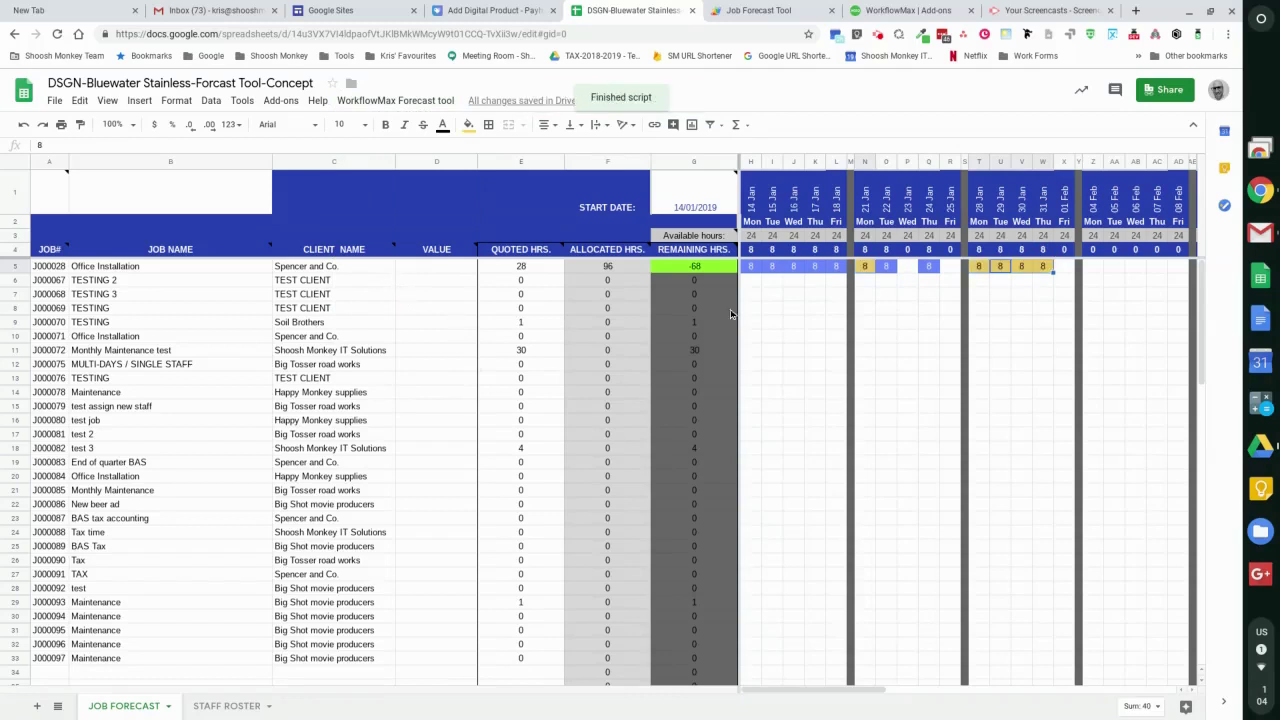
Set TESTING 2 as confirmed for 14–17 and 23–25 Jan, and the TESTING job in row 8 as tentative for 14–18 Jan.
left_click_drag(754, 282, 815, 281)
left_click_drag(907, 282, 950, 281)
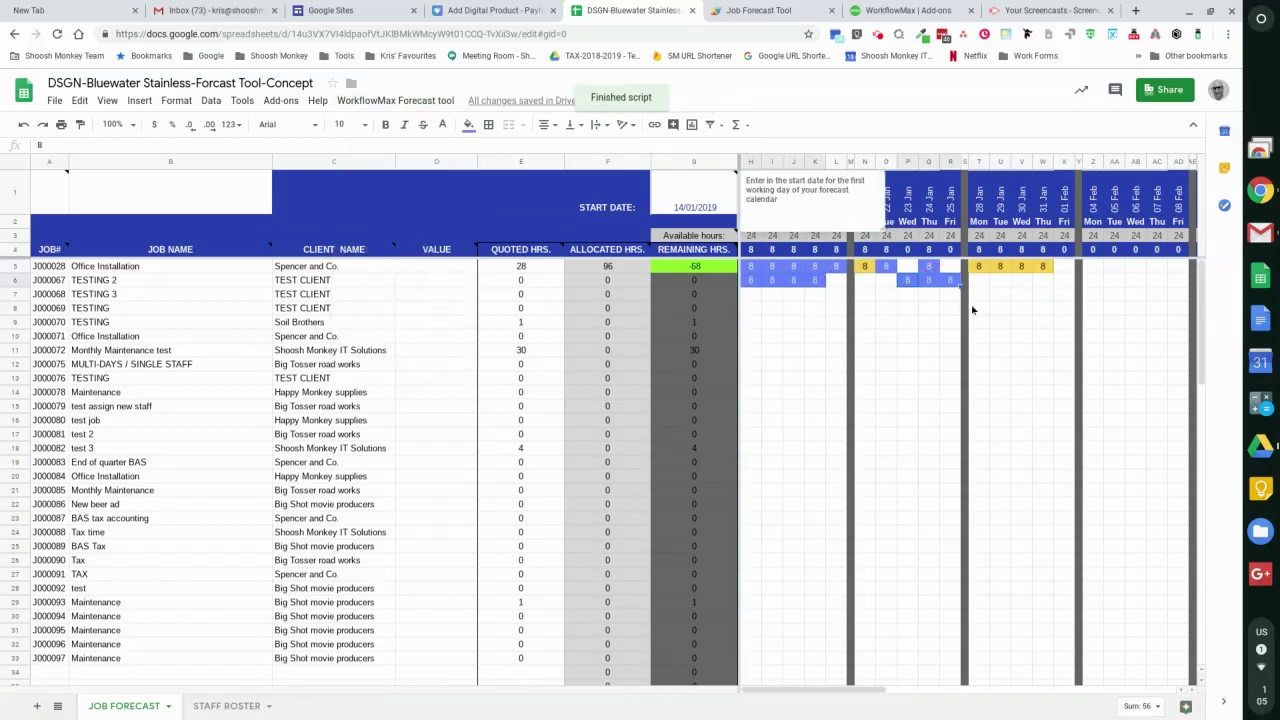
left_click_drag(749, 308, 834, 308)
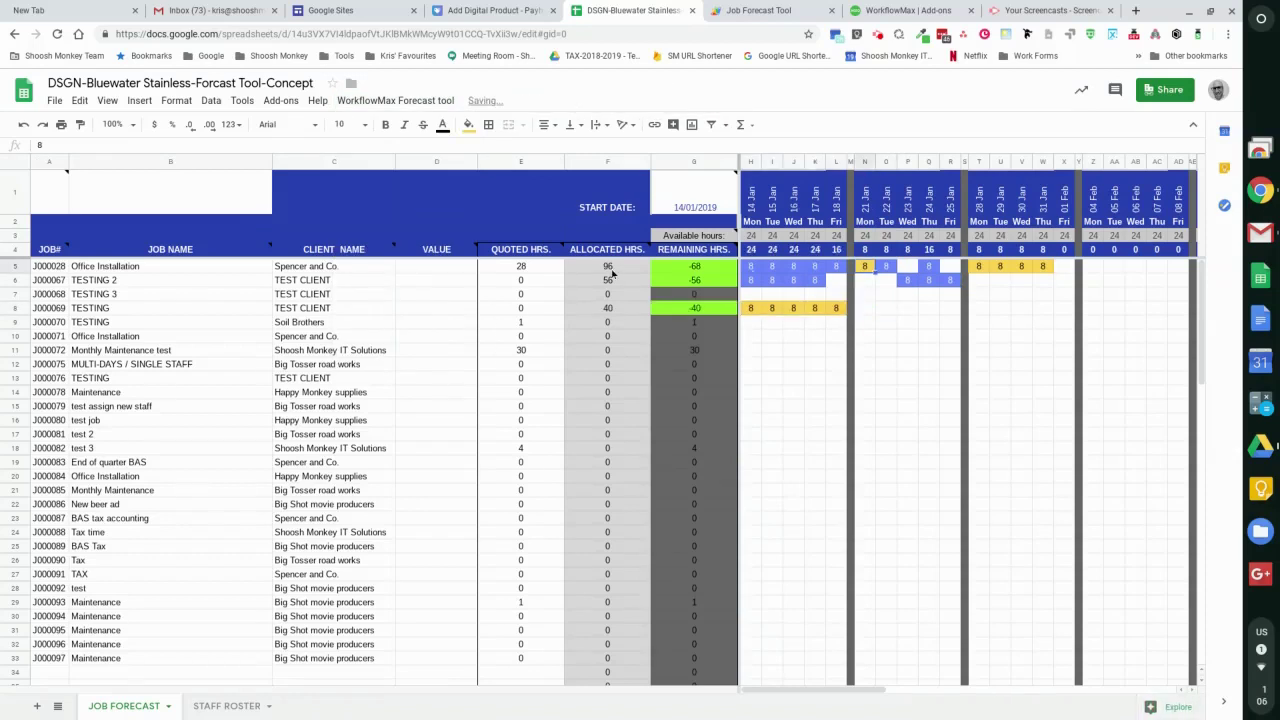
Examine how the first job's calendar entries feed its allocated and remaining hours.
left_click_drag(752, 266, 1122, 269)
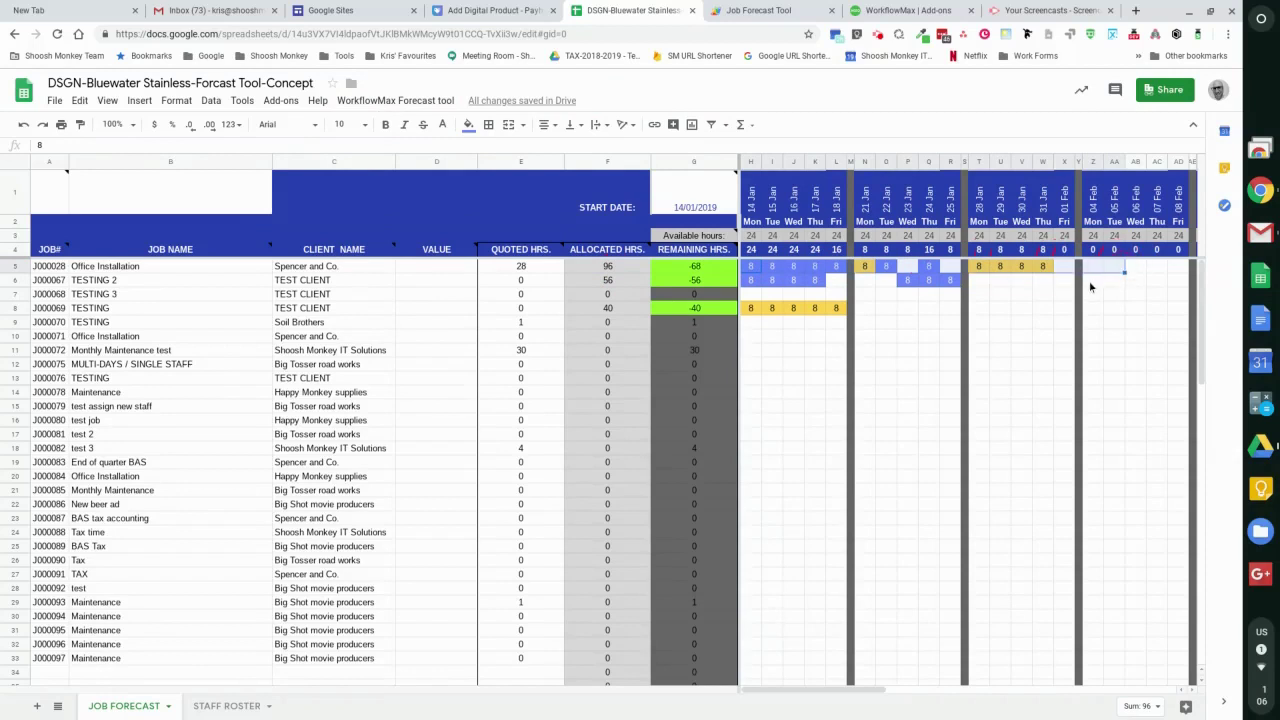
left_click(684, 268)
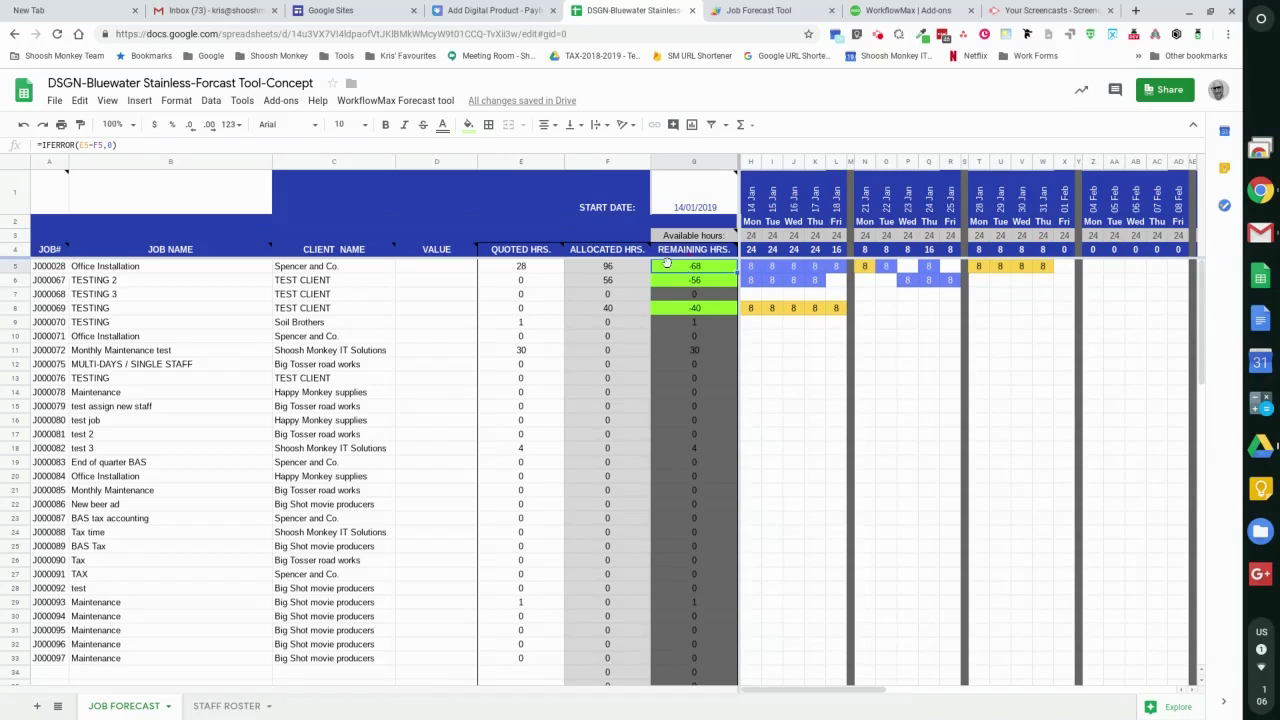
left_click(607, 267)
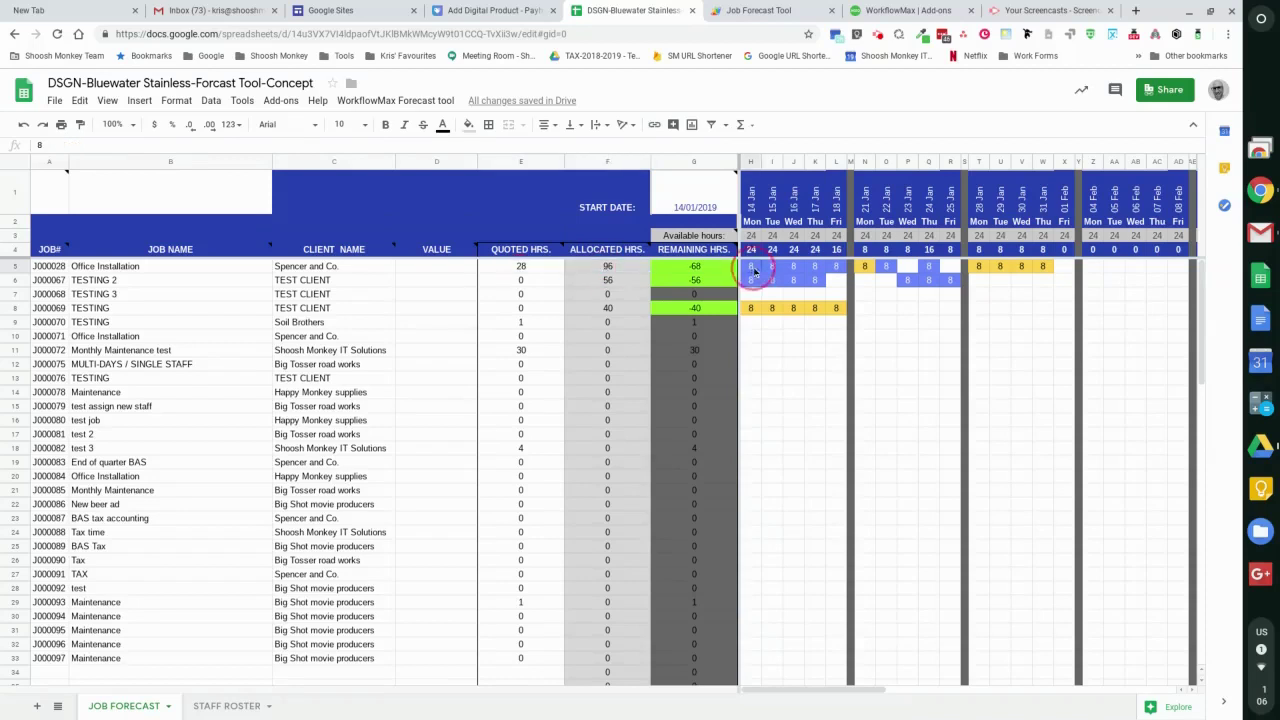
left_click(869, 294)
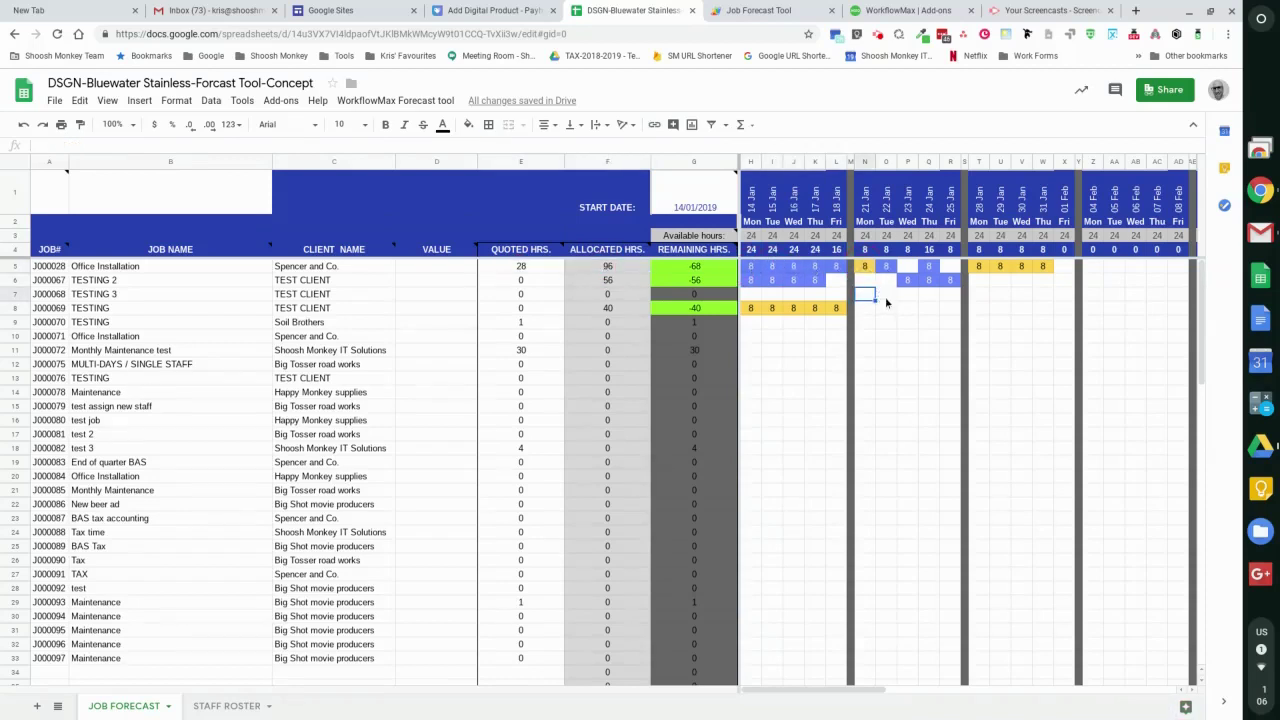
Check the 14 Jan column's total of allocated hours against the formula for that day's available hours.
left_click(751, 252)
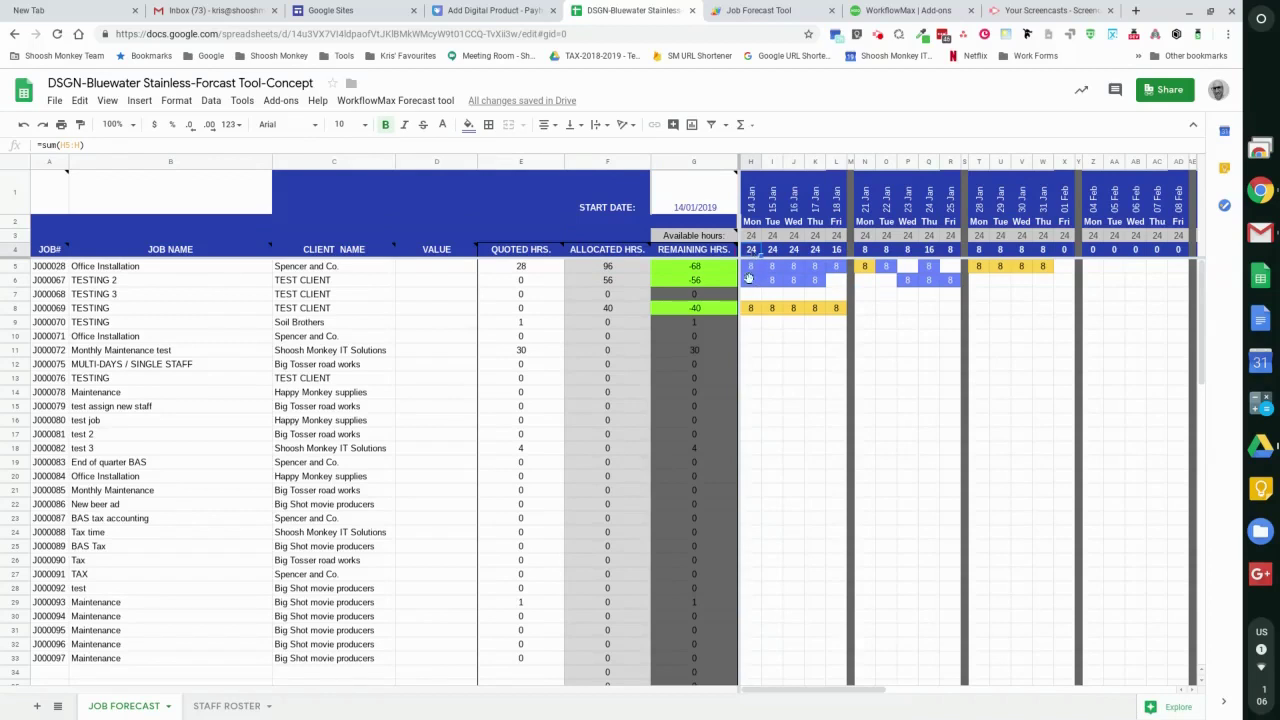
left_click_drag(752, 268, 766, 531)
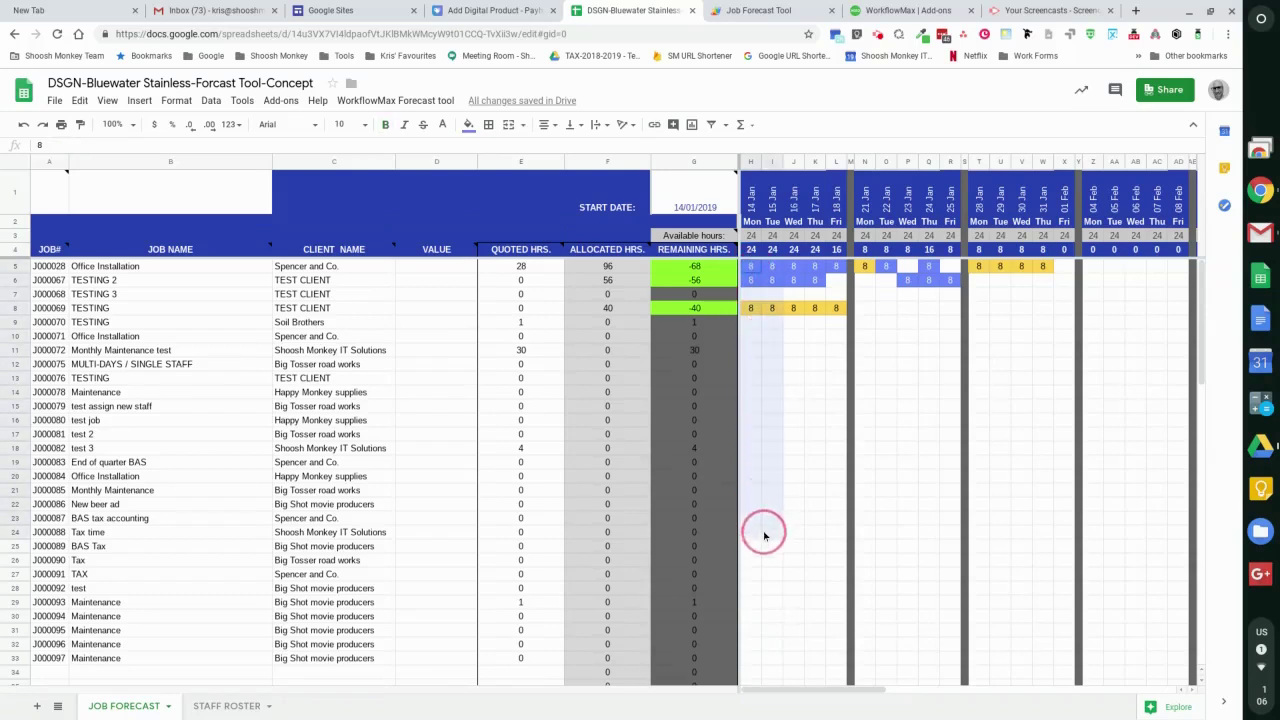
left_click(760, 531)
left_click_drag(751, 268, 758, 469)
left_click(753, 237)
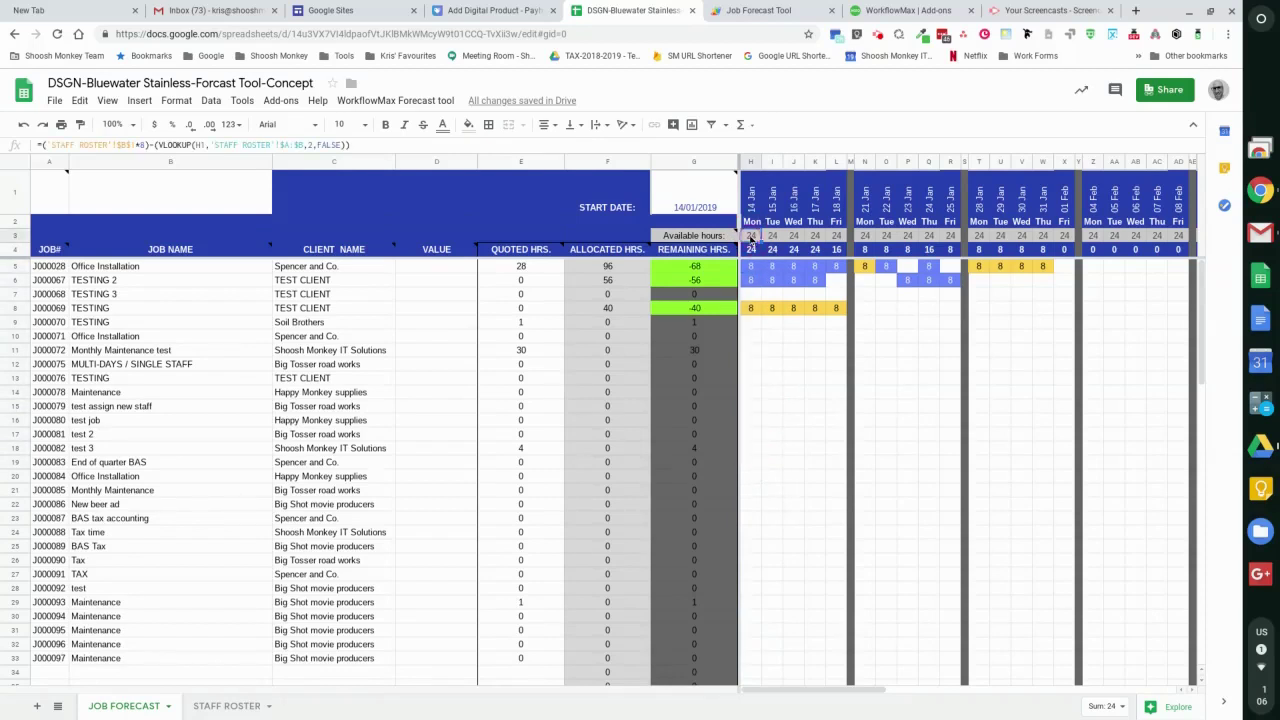
In the STAFF ROSTER sheet, insert three more staff columns after columns E–G.
left_click(238, 708)
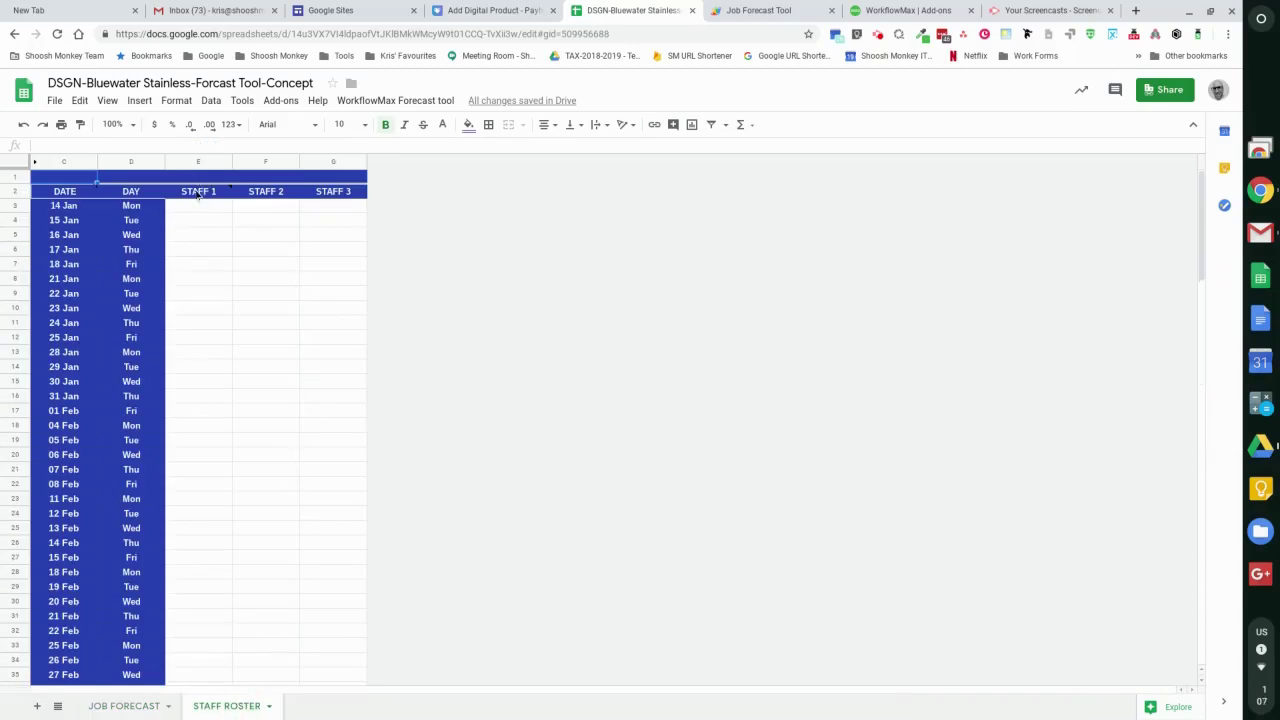
left_click_drag(189, 162, 330, 164)
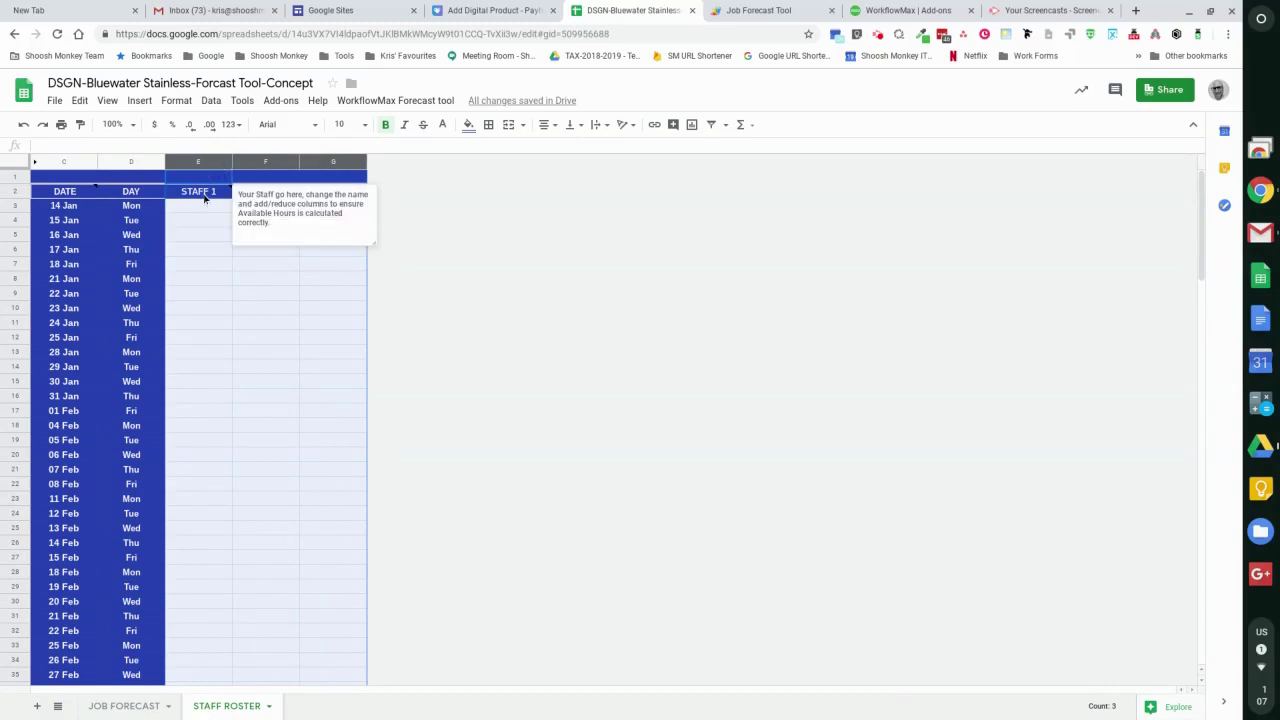
right_click(333, 164)
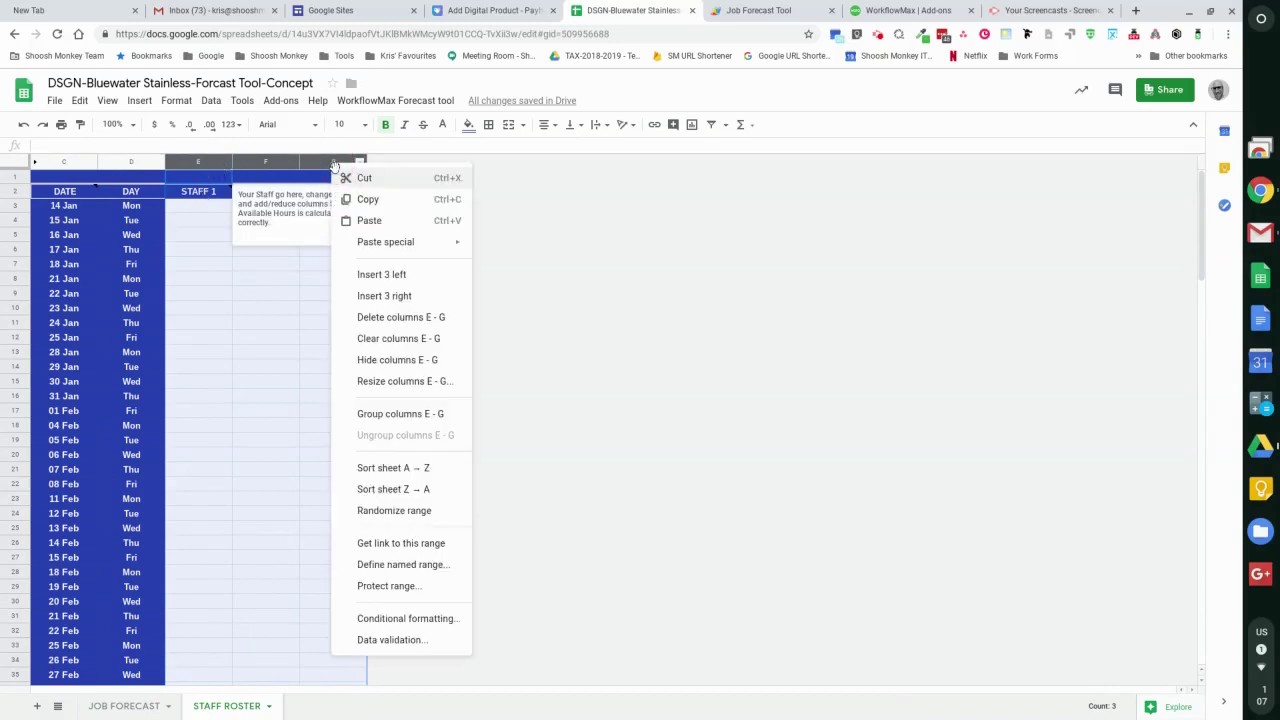
left_click(388, 296)
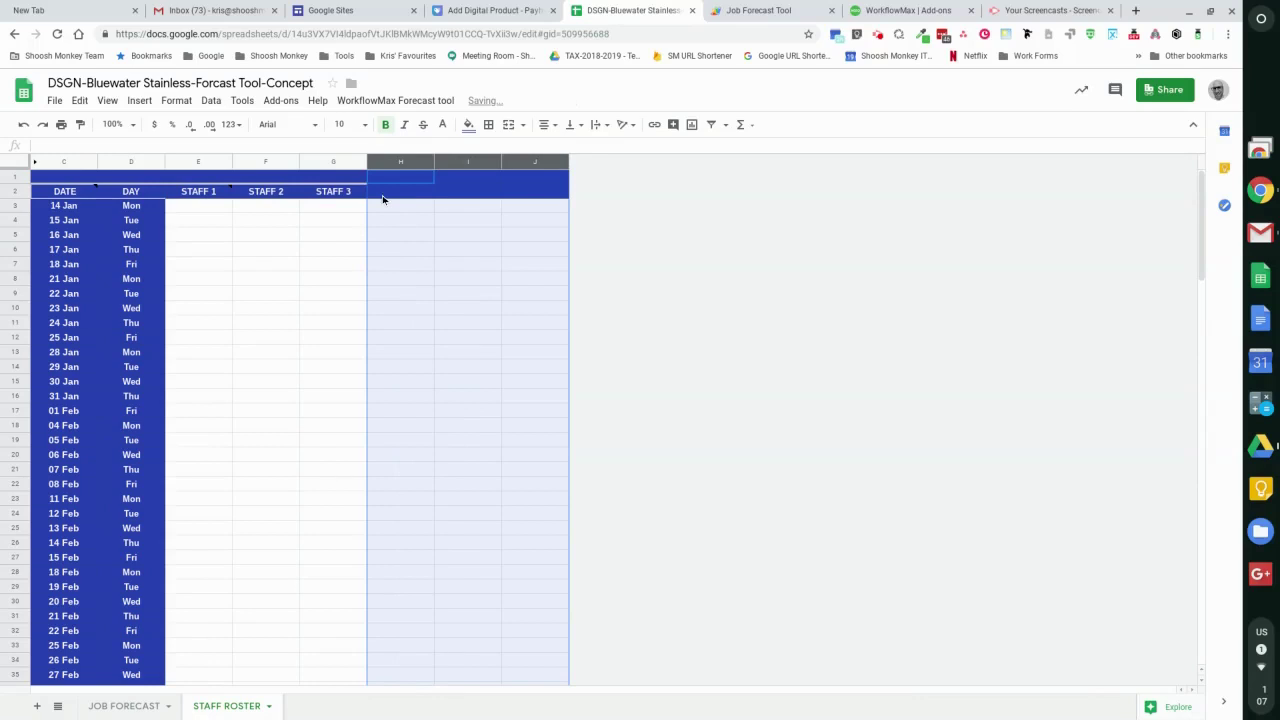
left_click_drag(198, 163, 521, 165)
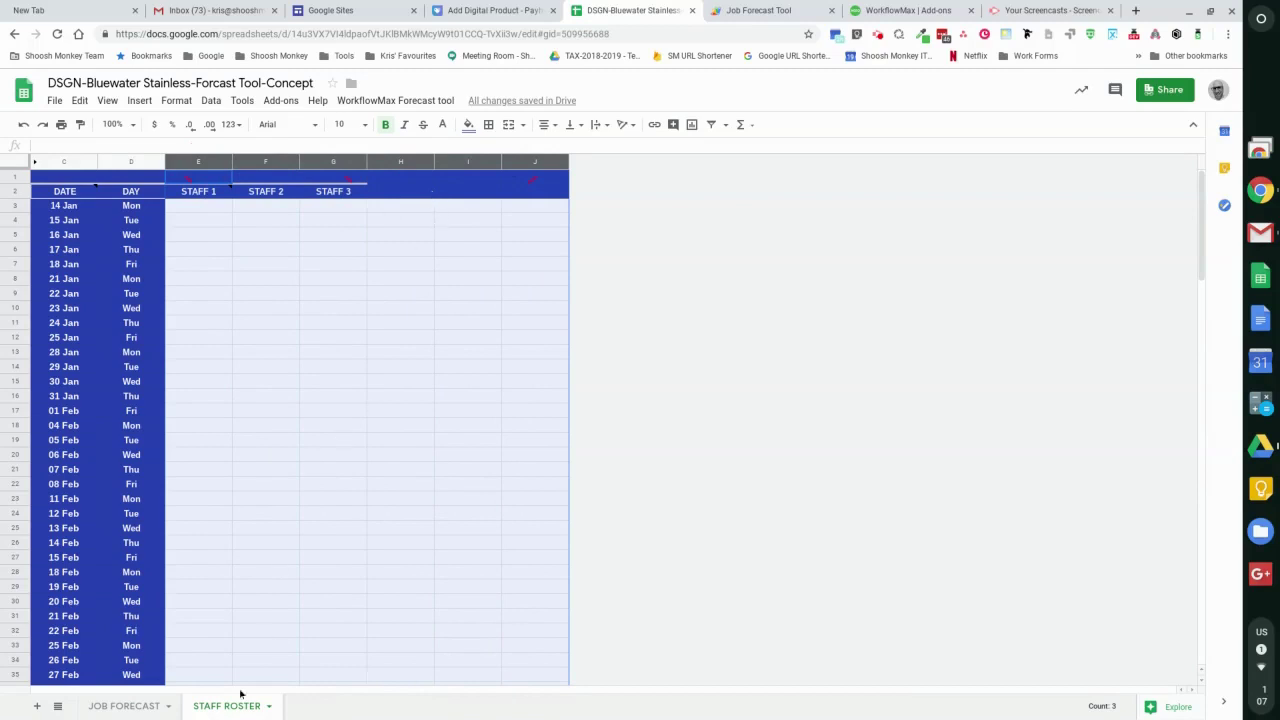
Back in the JOB FORECAST sheet, change the hours multiplier in the 14 Jan Available hours formula to 7.
left_click(143, 706)
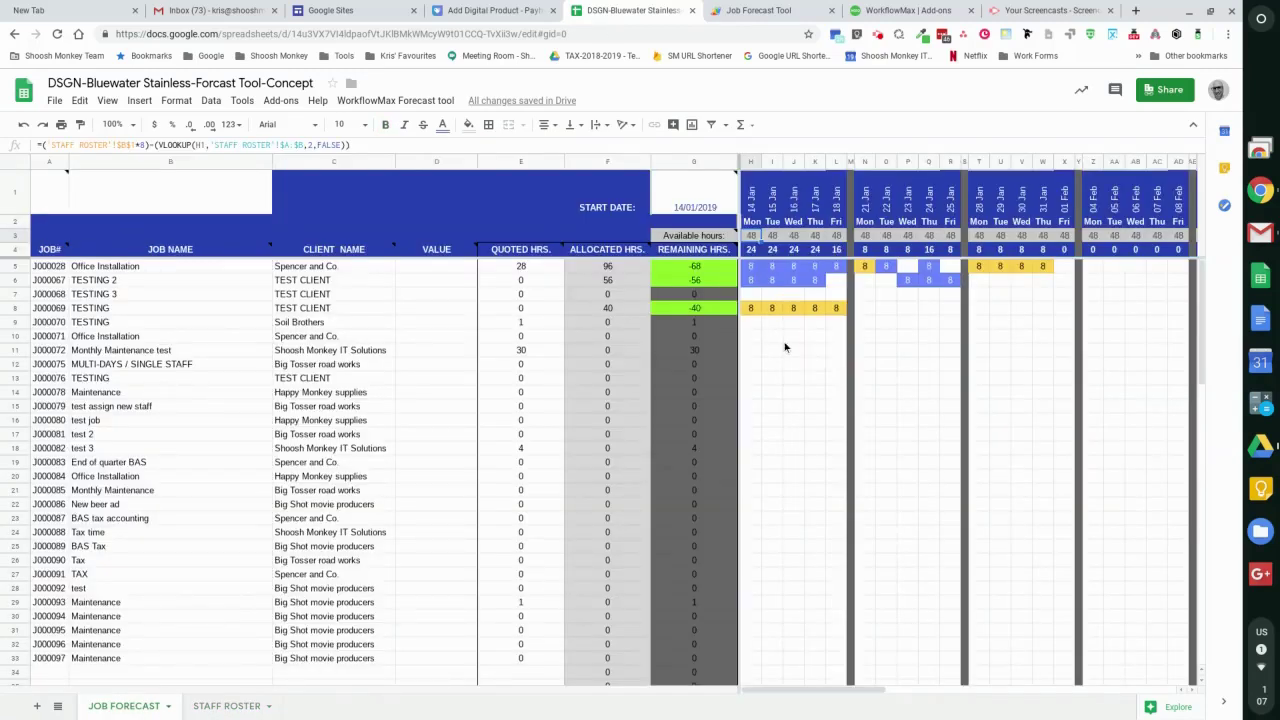
left_click(792, 337)
left_click(748, 240)
left_click(140, 145)
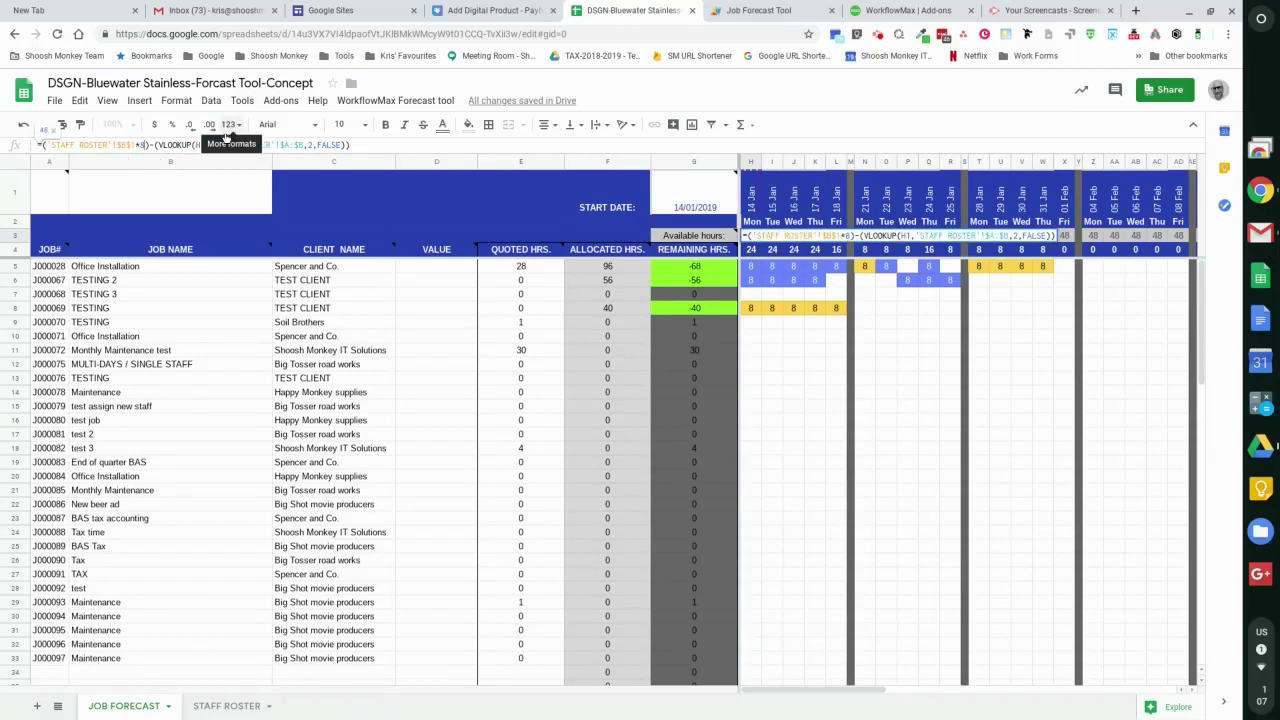
key("BackSpace")
type("7")
key("Return")
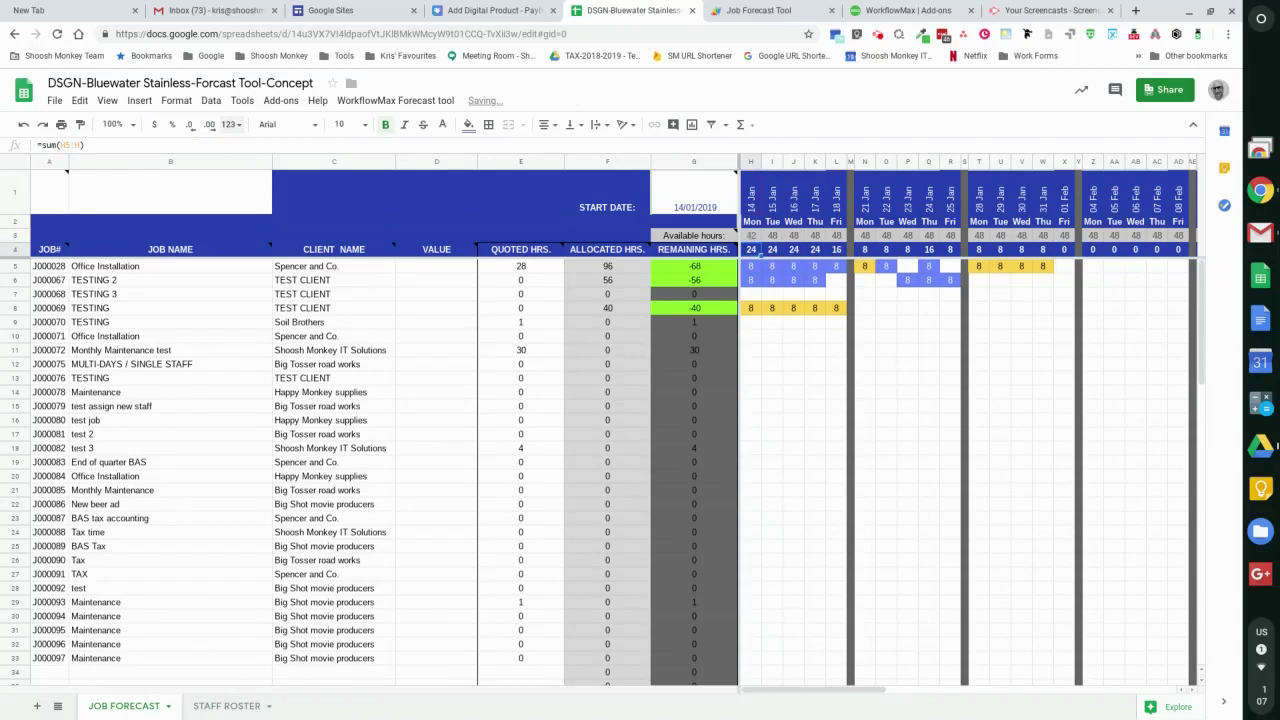
Copy the 14 Jan Available hours formula across the remaining calendar days in row 3.
left_click(759, 237)
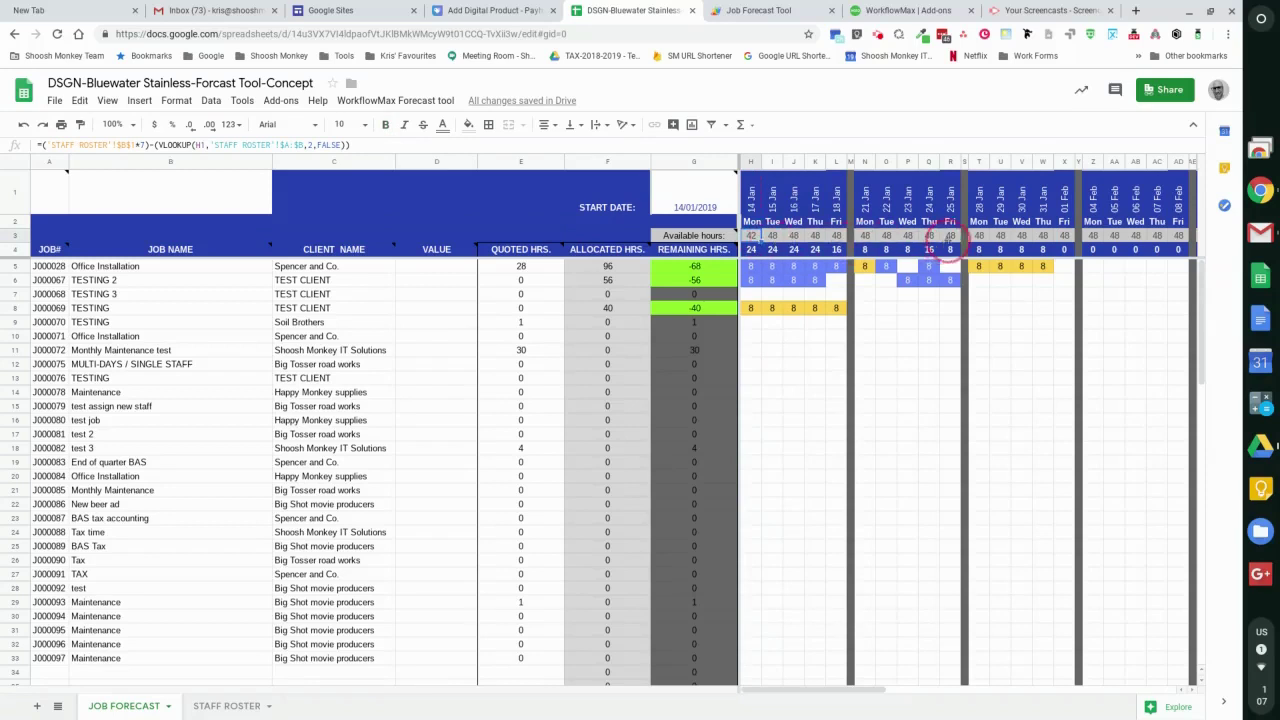
scroll(1150, 240, "right", 3)
scroll(900, 400, "left", 3)
left_click(793, 363)
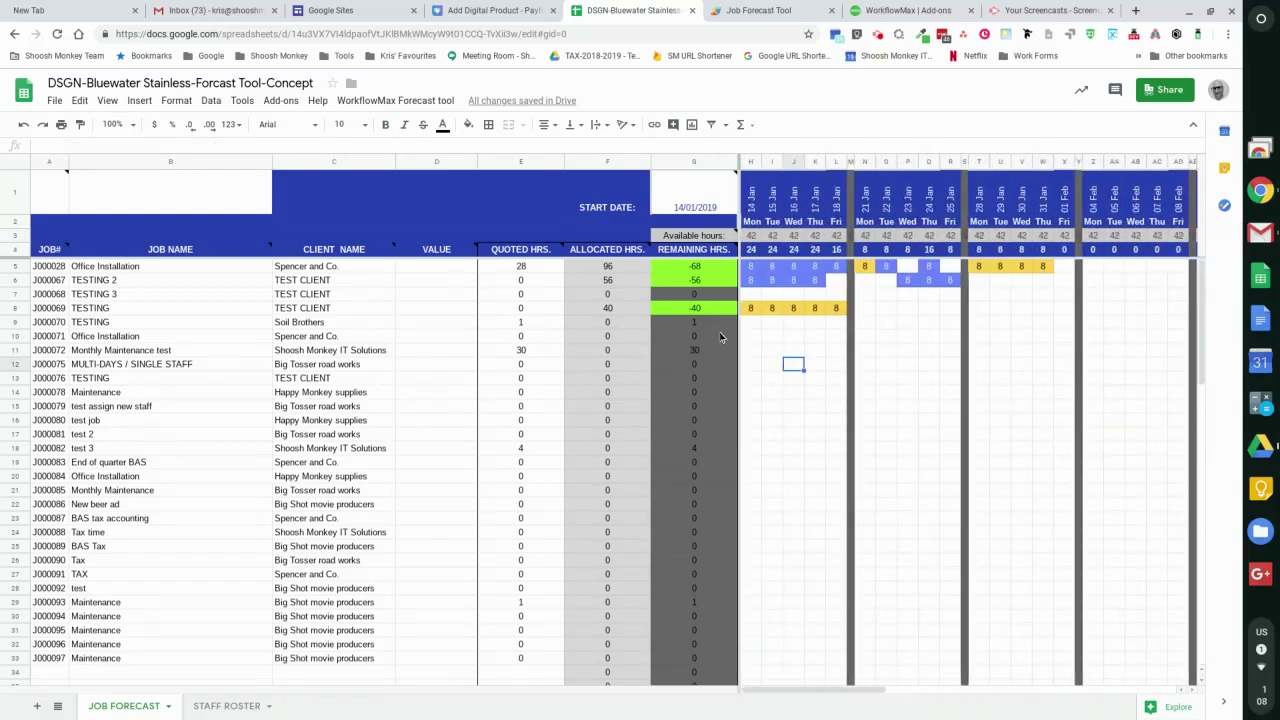